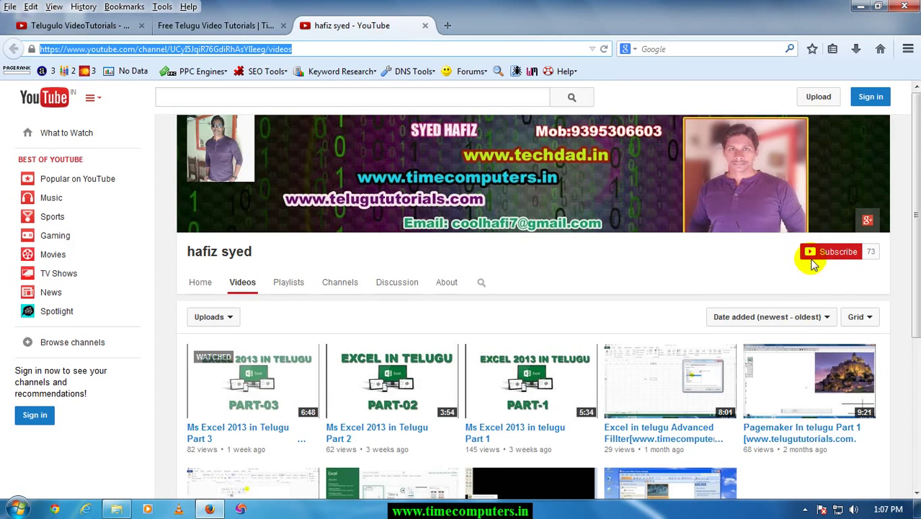
- Switch to the timecomputers.in tutorials tab in Firefox and bring up the Windows Run box
{"action": "left_click", "coordinate": [239, 22]}
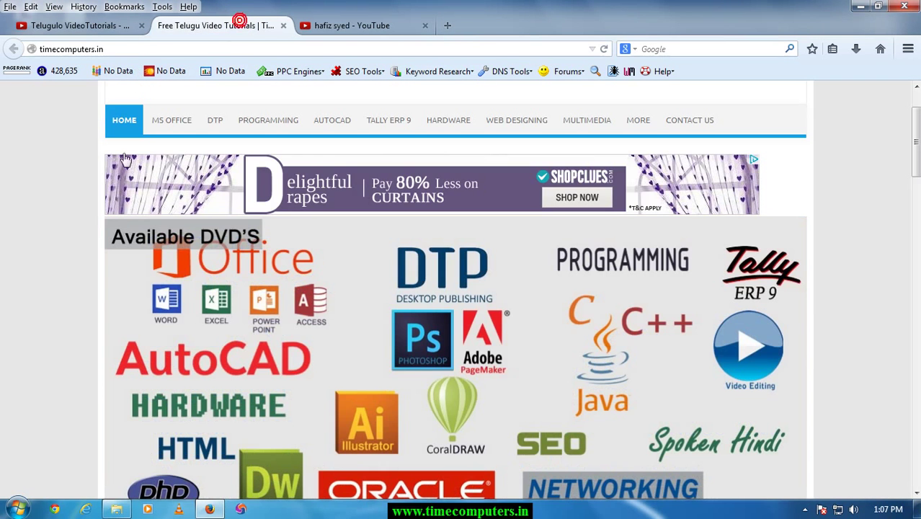
{"action": "scroll", "coordinate": [372, 363], "scroll_direction": "down", "scroll_amount": 5}
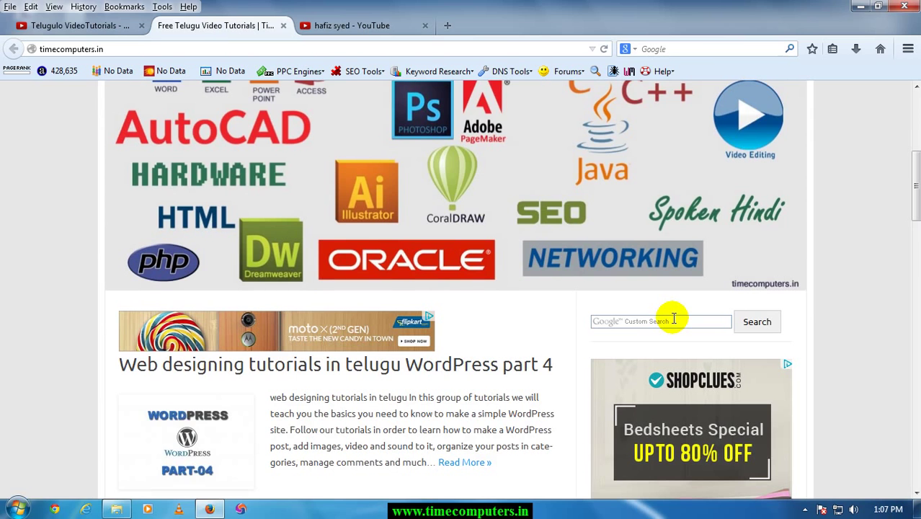
{"action": "key", "text": "super+r"}
- Launch Excel by running the excel command and click into the blank Book1 sheet
{"action": "type", "text": "excel"}
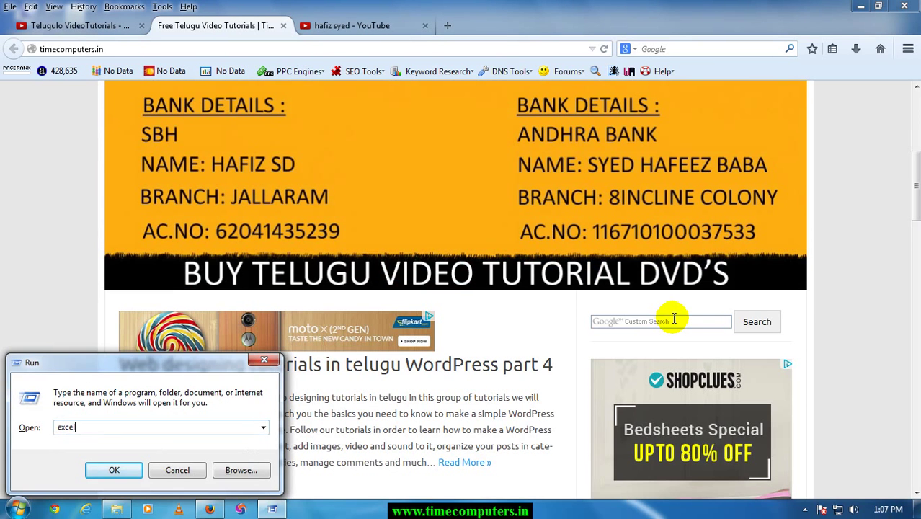
{"action": "key", "text": "Return"}
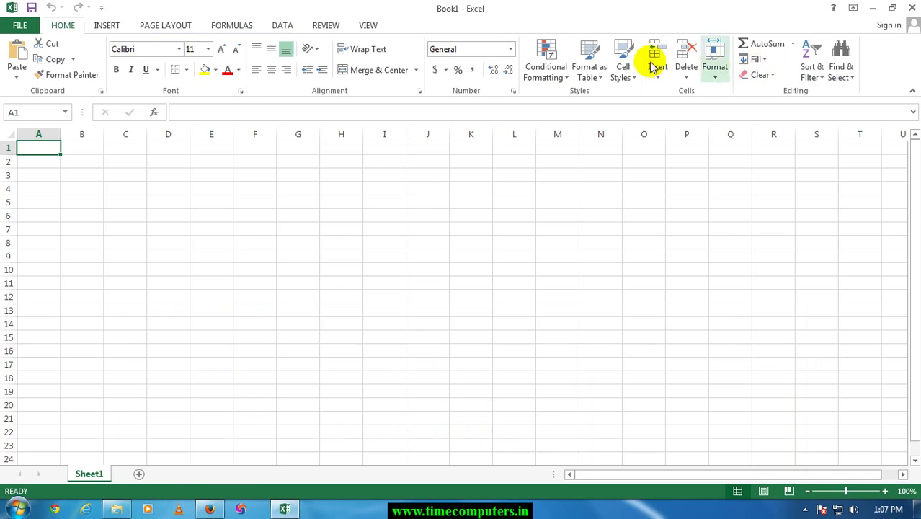
{"action": "left_click", "coordinate": [235, 231]}
{"action": "left_click", "coordinate": [137, 225]}
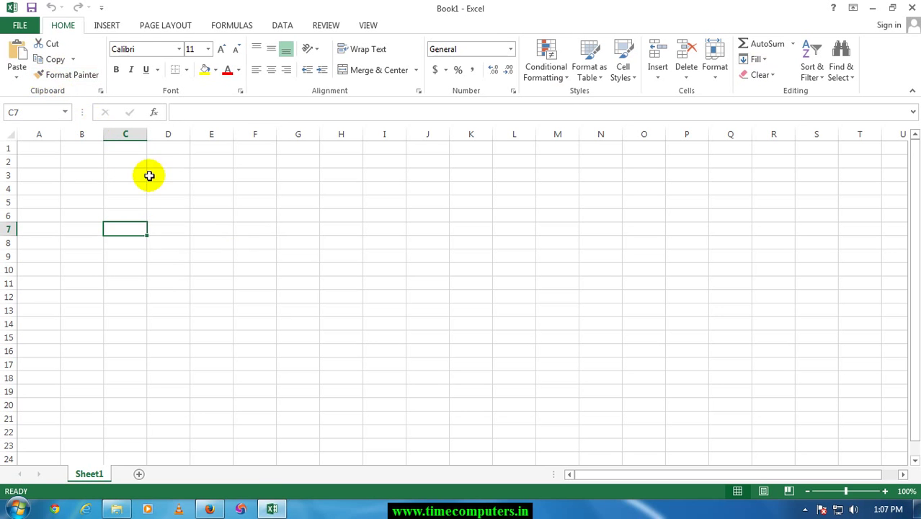
{"action": "left_click", "coordinate": [140, 241]}
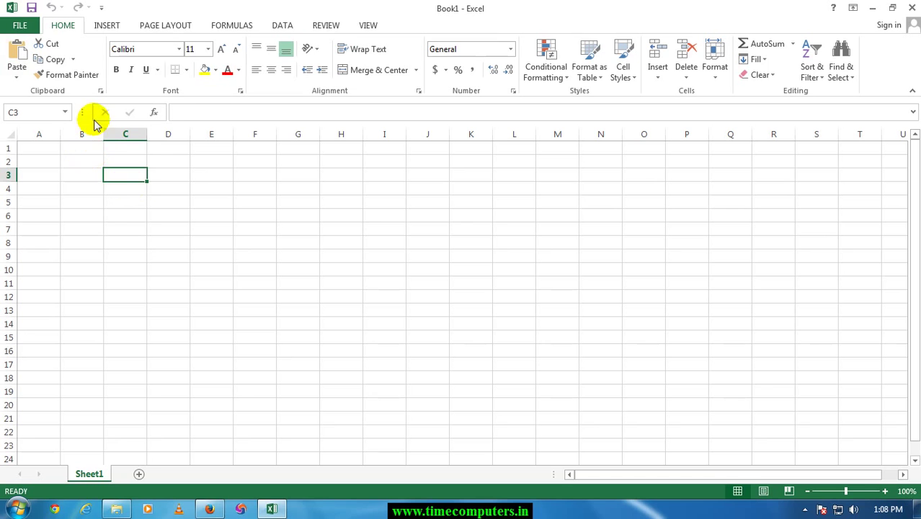
- Move around the empty Sheet1 cells and settle on cell B2
{"action": "left_click", "coordinate": [98, 174]}
{"action": "left_click", "coordinate": [114, 200]}
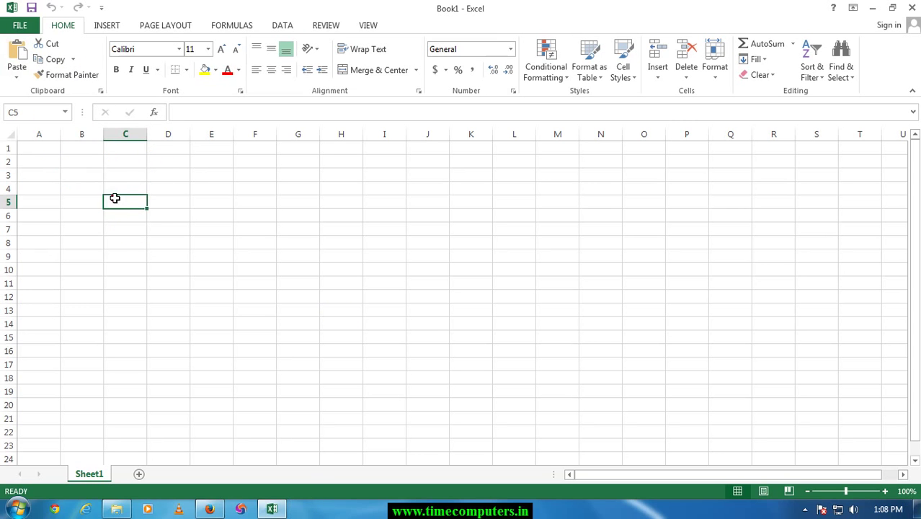
{"action": "left_click", "coordinate": [84, 178]}
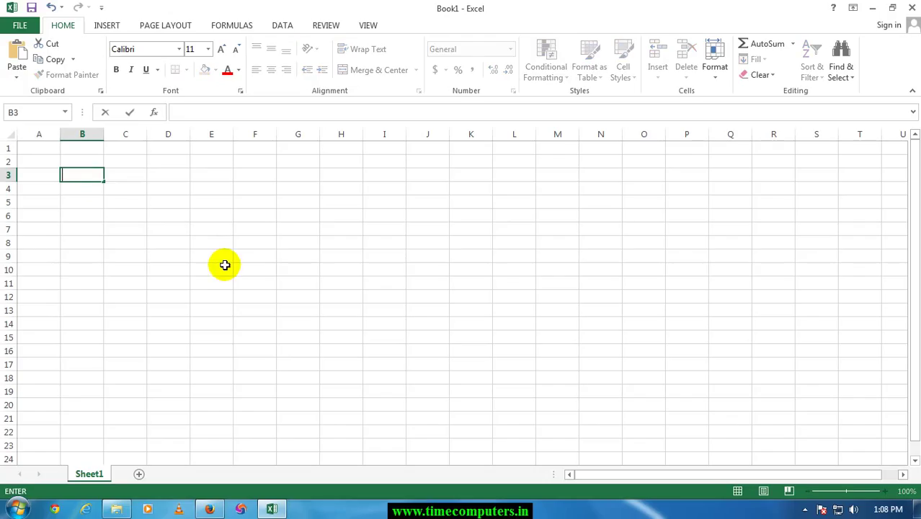
{"action": "key", "text": "Return"}
{"action": "key", "text": "Up"}
{"action": "key", "text": "Left"}
{"action": "key", "text": "Up"}
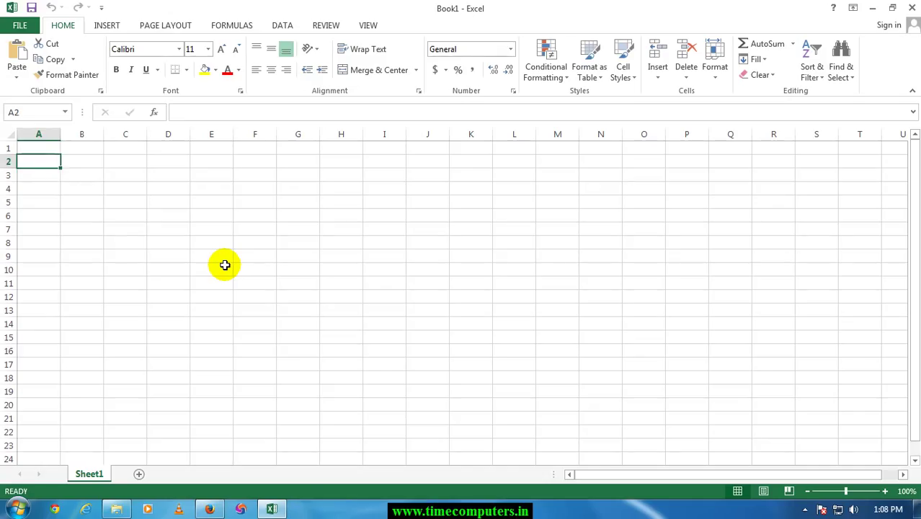
{"action": "key", "text": "Right"}
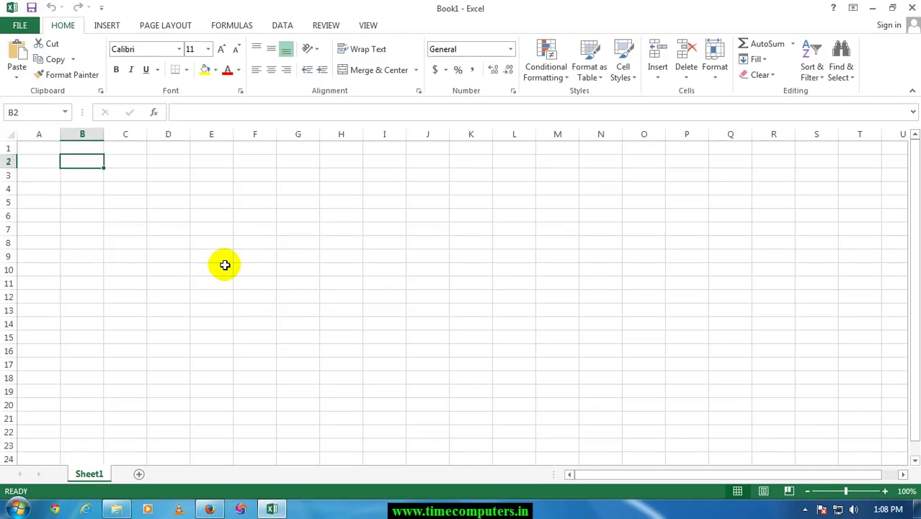
- Enter the formula =RANDBETWEEN(10,100) in cell B2
{"action": "type", "text": "=ra"}
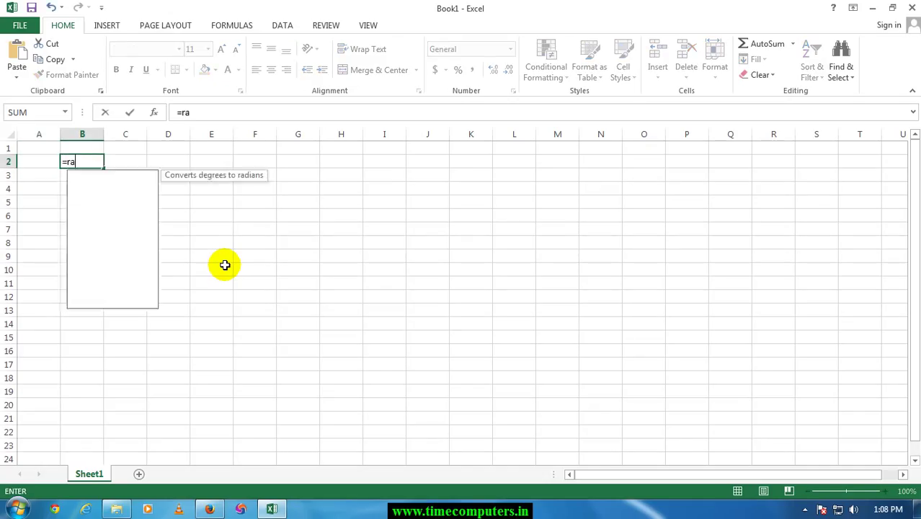
{"action": "type", "text": "nd"}
{"action": "key", "text": "Down"}
{"action": "key", "text": "Tab"}
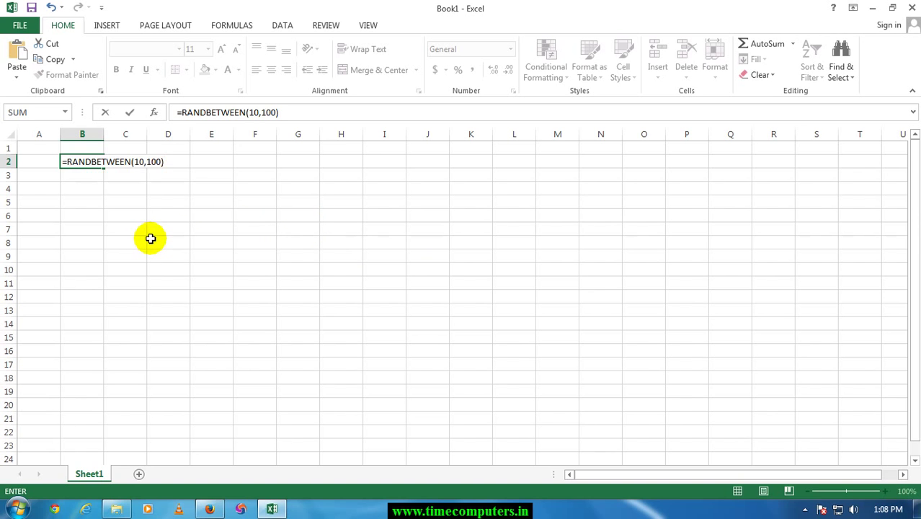
{"action": "key", "text": "Return"}
- Fill B2's formula across and down to K20, then spot-check cells F6 and E4
{"action": "left_click", "coordinate": [103, 166]}
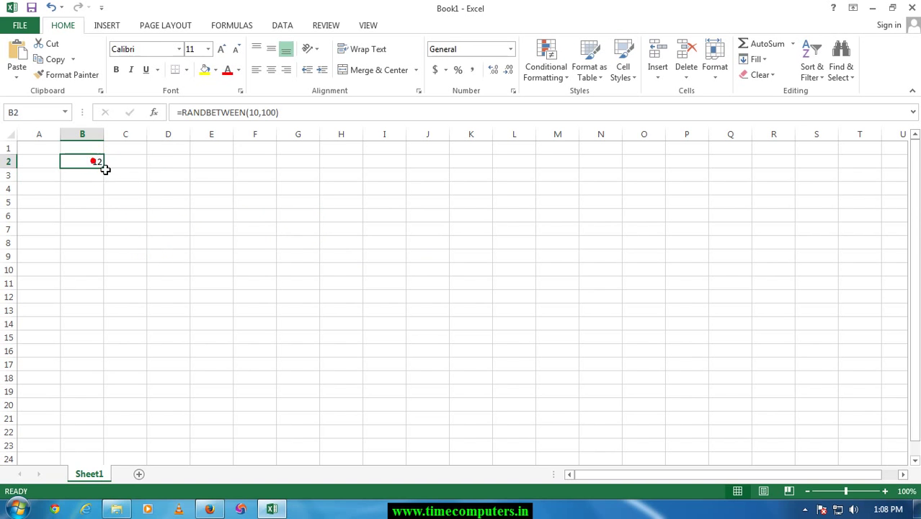
{"action": "mouse_move", "coordinate": [104, 166]}
{"action": "left_mouse_down"}
{"action": "mouse_move", "coordinate": [484, 173]}
{"action": "mouse_move", "coordinate": [461, 368]}
{"action": "left_mouse_up"}
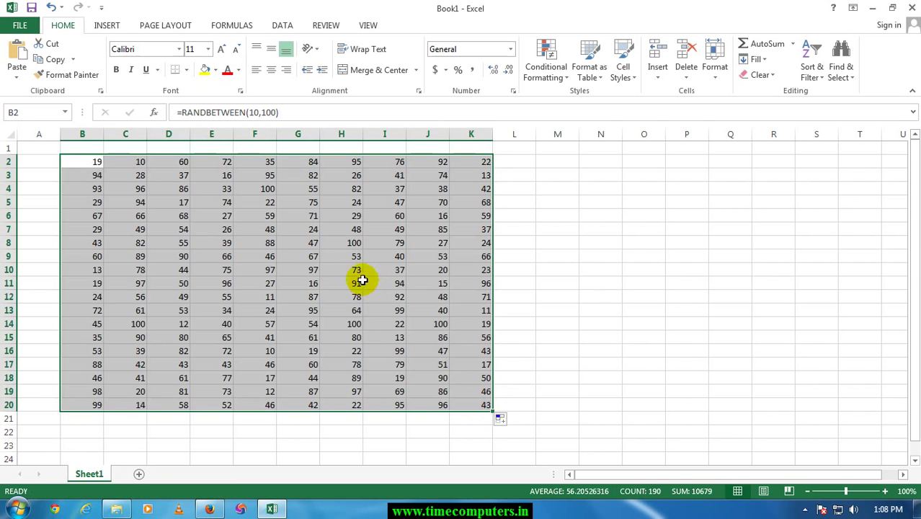
{"action": "left_click", "coordinate": [311, 255]}
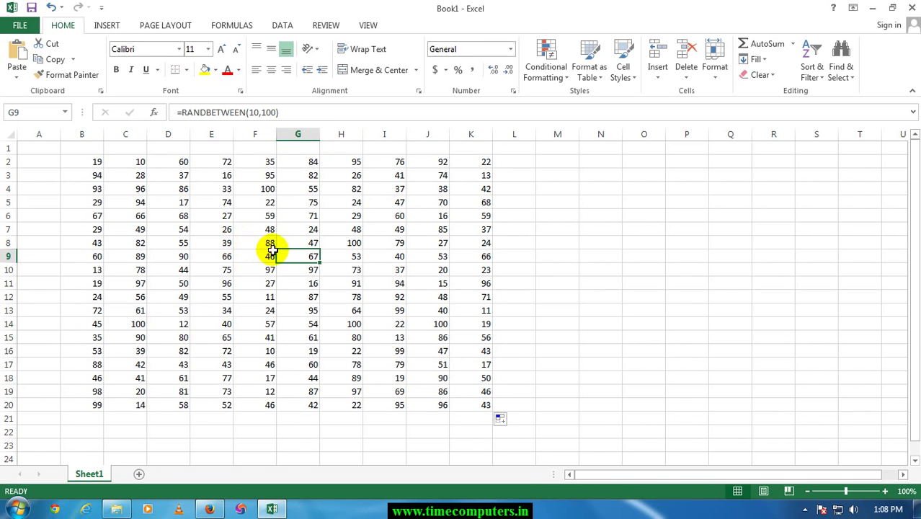
{"action": "left_click", "coordinate": [268, 212]}
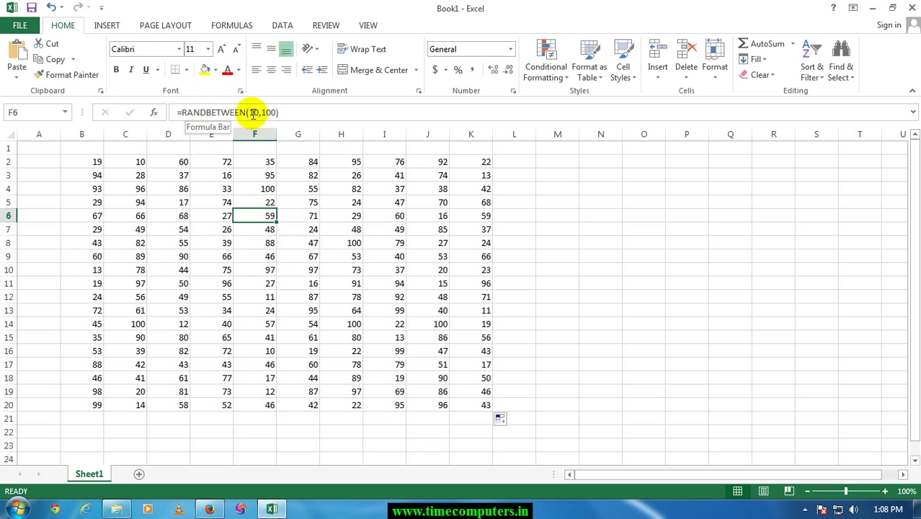
{"action": "left_click", "coordinate": [209, 191]}
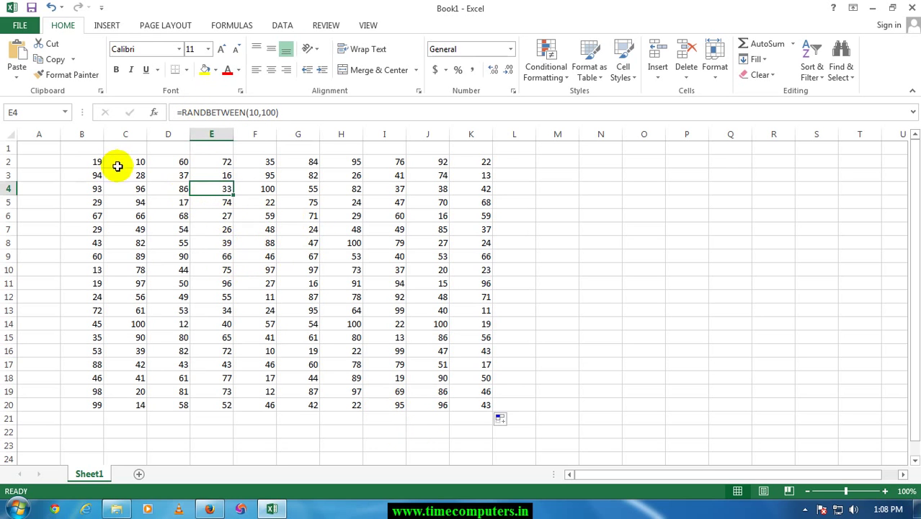
{"action": "left_click", "coordinate": [98, 150]}
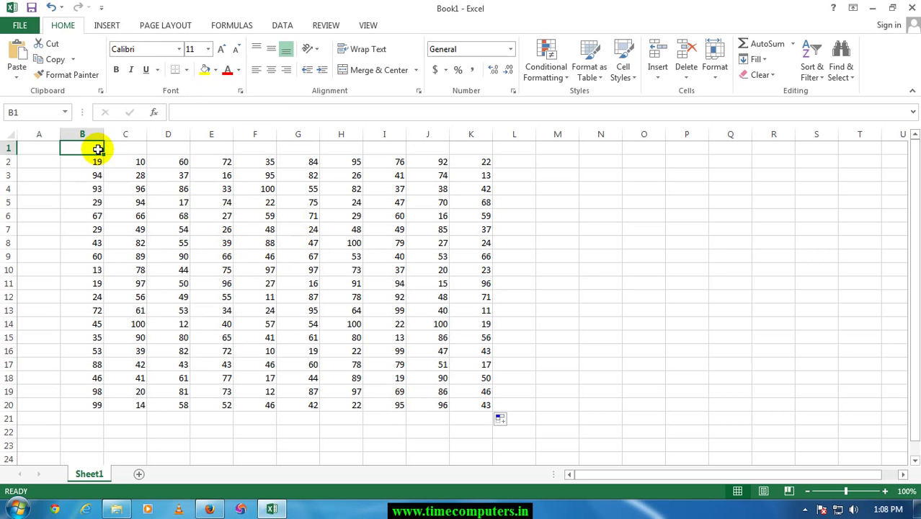
- Enter jan in B1 and fill the month headings through oct in K1
{"action": "type", "text": "jan"}
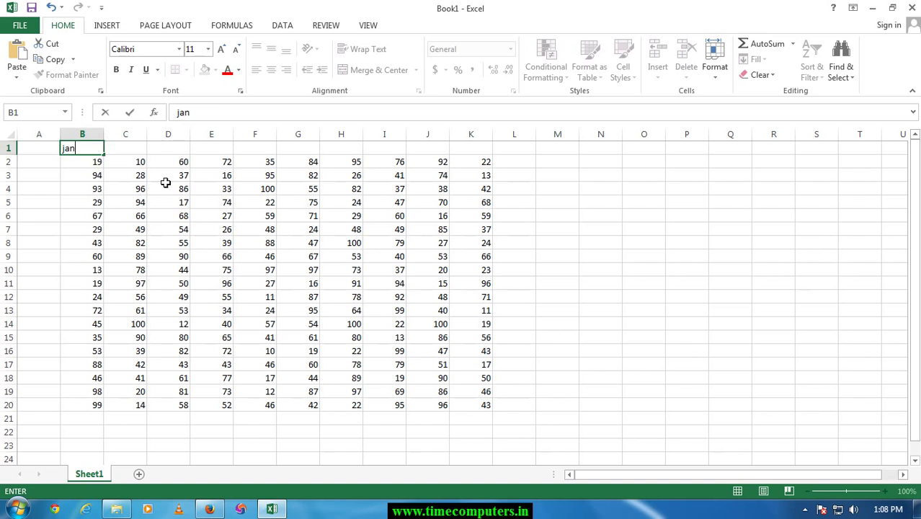
{"action": "left_click", "coordinate": [167, 186]}
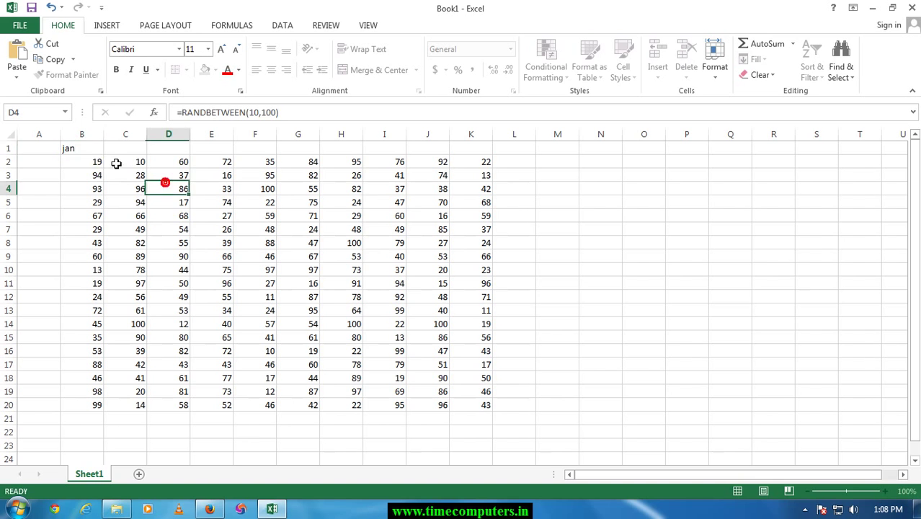
{"action": "key", "text": "F9"}
{"action": "left_click", "coordinate": [97, 150]}
{"action": "mouse_move", "coordinate": [101, 155]}
{"action": "left_mouse_down"}
{"action": "mouse_move", "coordinate": [502, 161]}
{"action": "mouse_move", "coordinate": [488, 155]}
{"action": "left_mouse_up"}
- Enter day1 and day2 in A2:A3 and fill the day labels down to day19 in A20
{"action": "left_click", "coordinate": [38, 170]}
{"action": "left_click", "coordinate": [35, 163]}
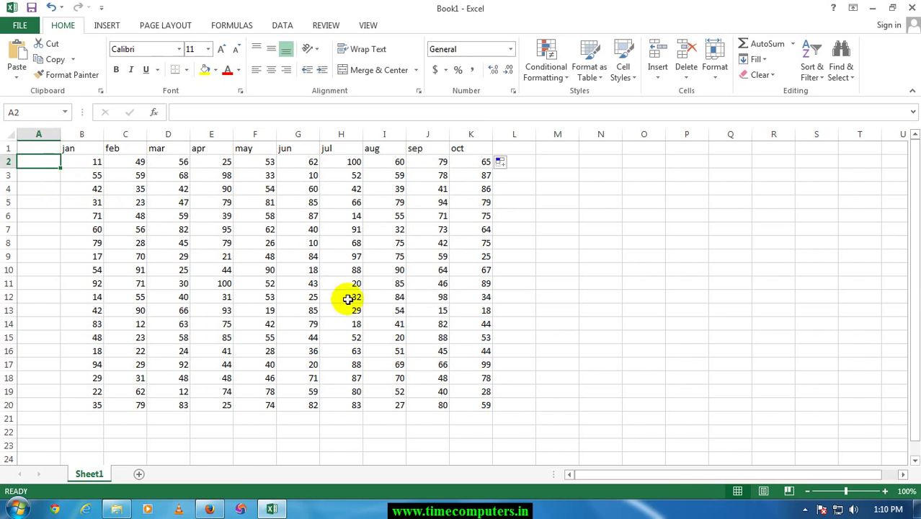
{"action": "type", "text": "day1"}
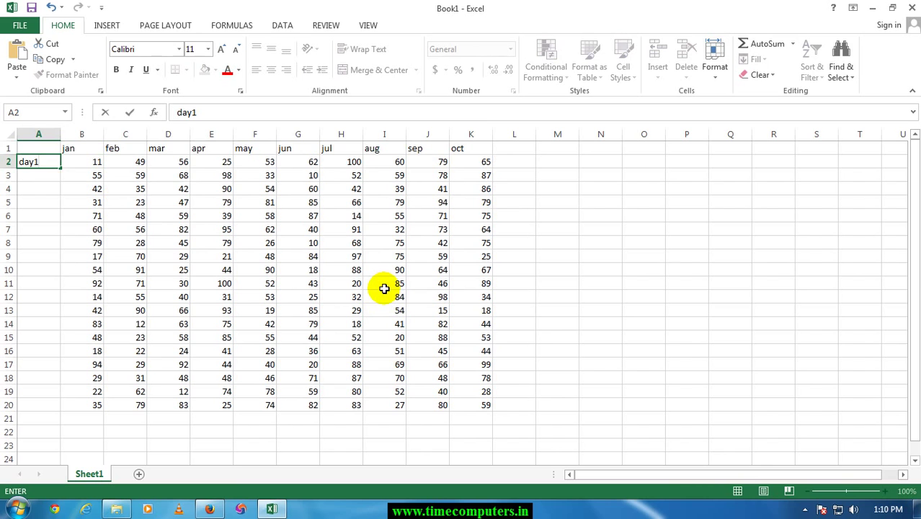
{"action": "key", "text": "Return"}
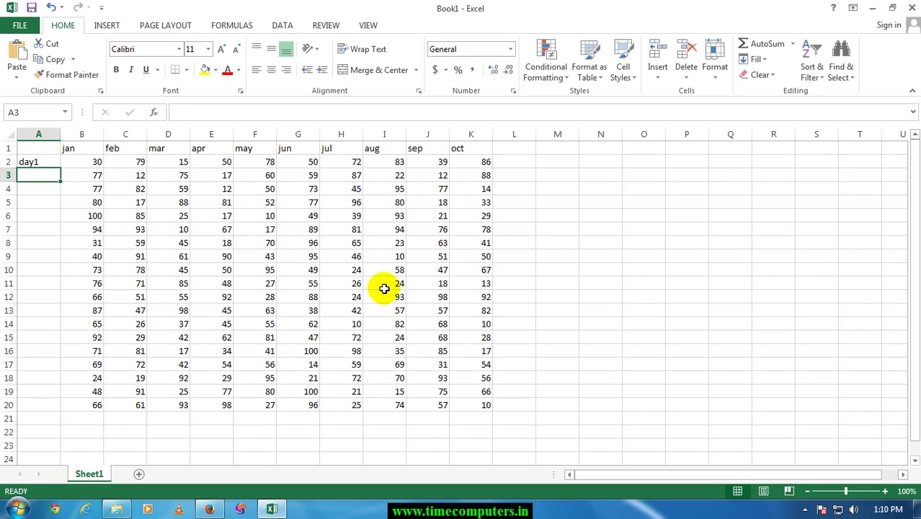
{"action": "type", "text": "day1"}
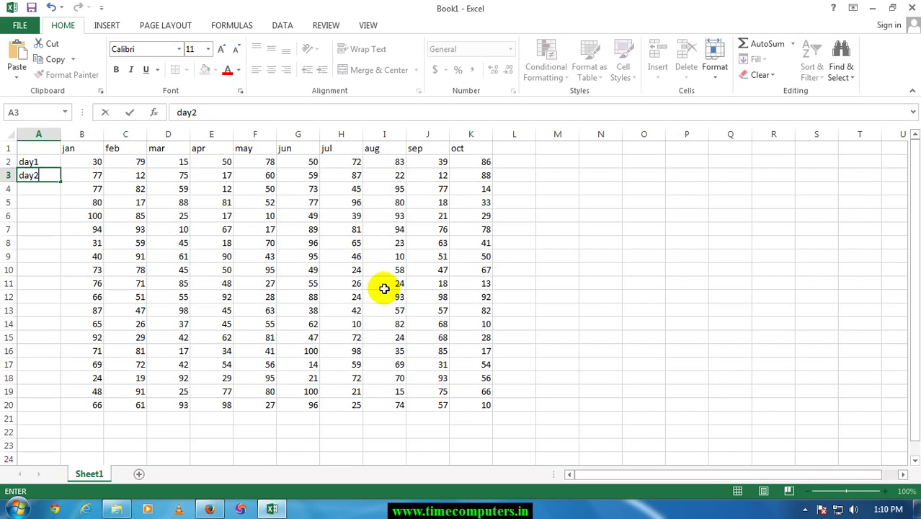
{"action": "left_click", "coordinate": [85, 229]}
{"action": "mouse_move", "coordinate": [37, 164]}
{"action": "left_mouse_down"}
{"action": "mouse_move", "coordinate": [38, 177]}
{"action": "mouse_move", "coordinate": [51, 173]}
{"action": "mouse_move", "coordinate": [57, 182]}
{"action": "left_mouse_up"}
{"action": "double_click", "coordinate": [60, 182]}
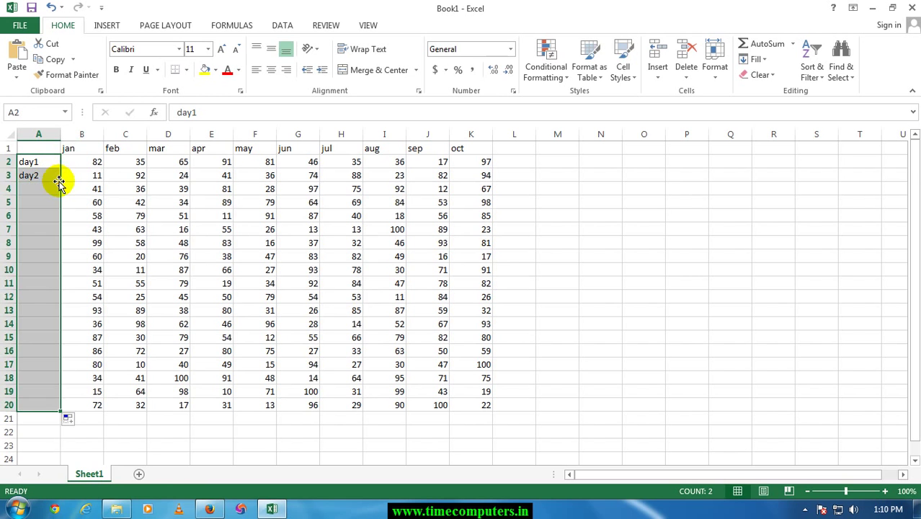
{"action": "left_click", "coordinate": [122, 166]}
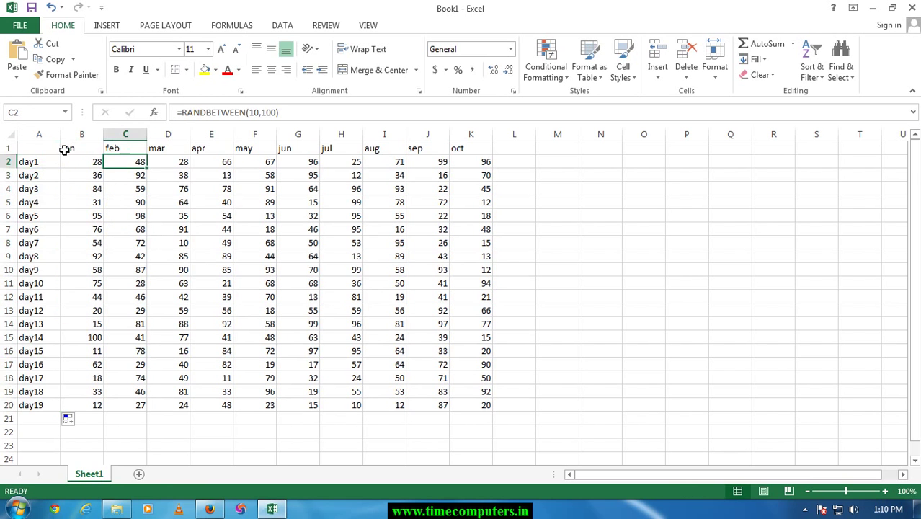
{"action": "left_click_drag", "start_coordinate": [64, 149], "coordinate": [469, 150]}
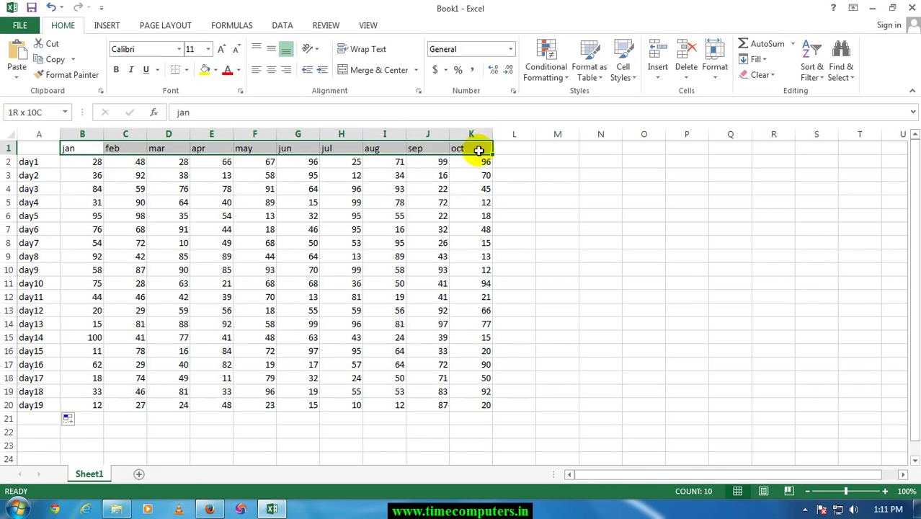
{"action": "left_click", "coordinate": [239, 69]}
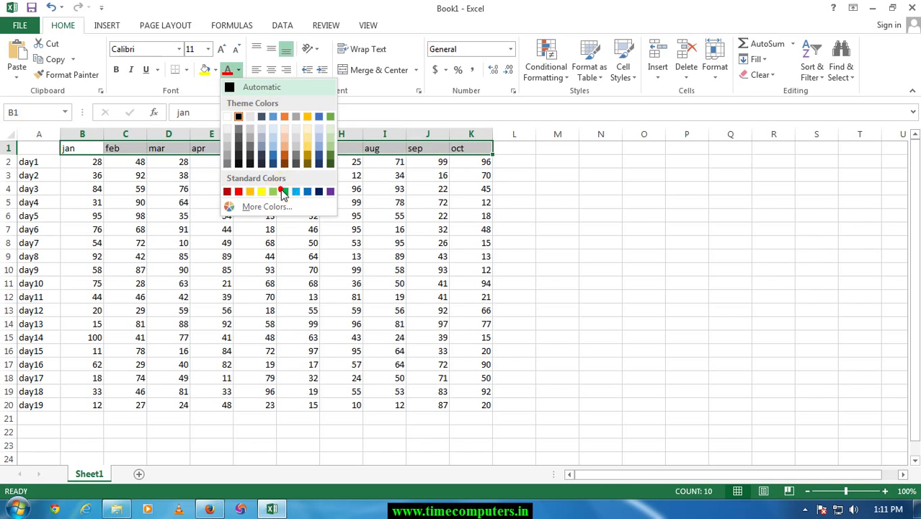
{"action": "key", "text": "Escape"}
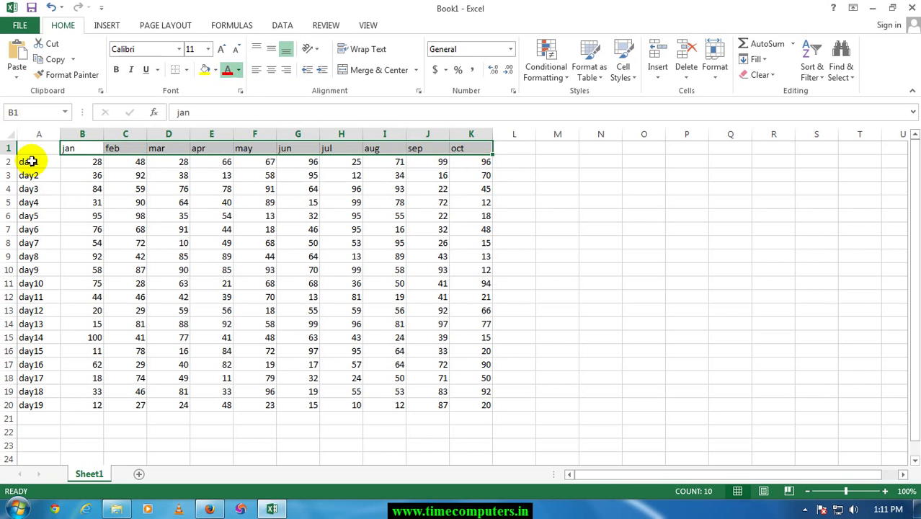
{"action": "left_click_drag", "start_coordinate": [32, 161], "coordinate": [32, 405]}
{"action": "left_click", "coordinate": [98, 216]}
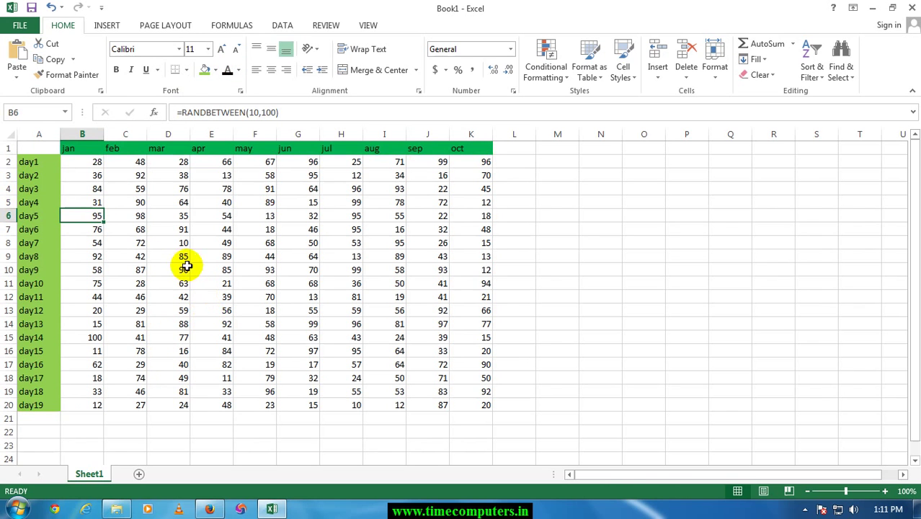
{"action": "left_click", "coordinate": [212, 228]}
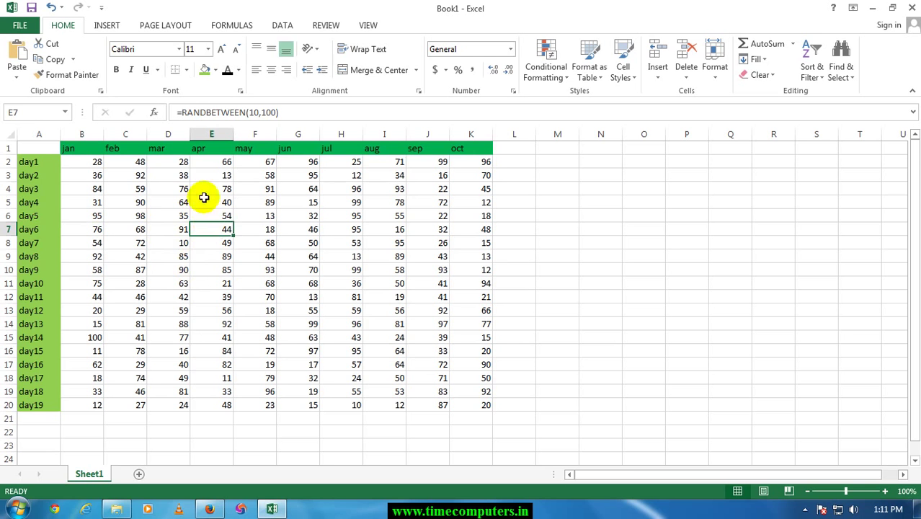
{"action": "left_click_drag", "start_coordinate": [179, 161], "coordinate": [186, 407]}
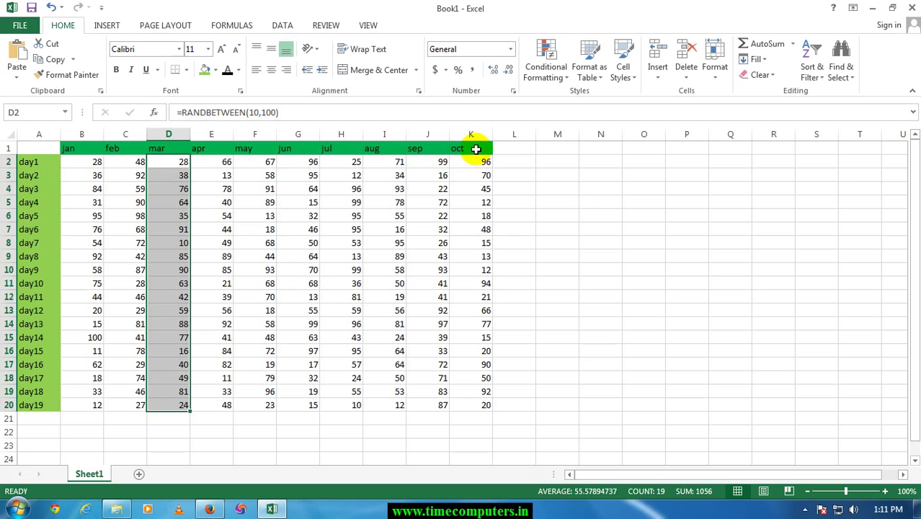
- Cut the oct numbers from K2:K20 and paste them over the feb cells C2:C20
{"action": "left_click", "coordinate": [475, 149]}
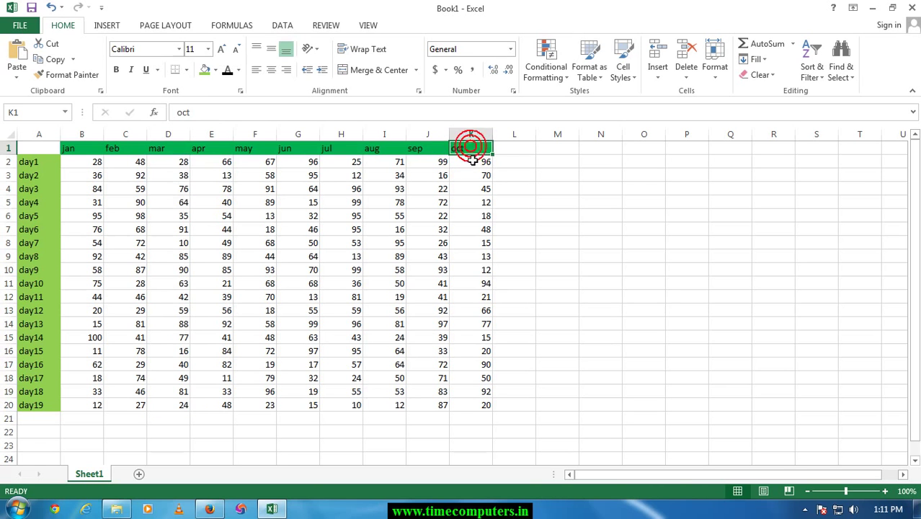
{"action": "left_click", "coordinate": [133, 160]}
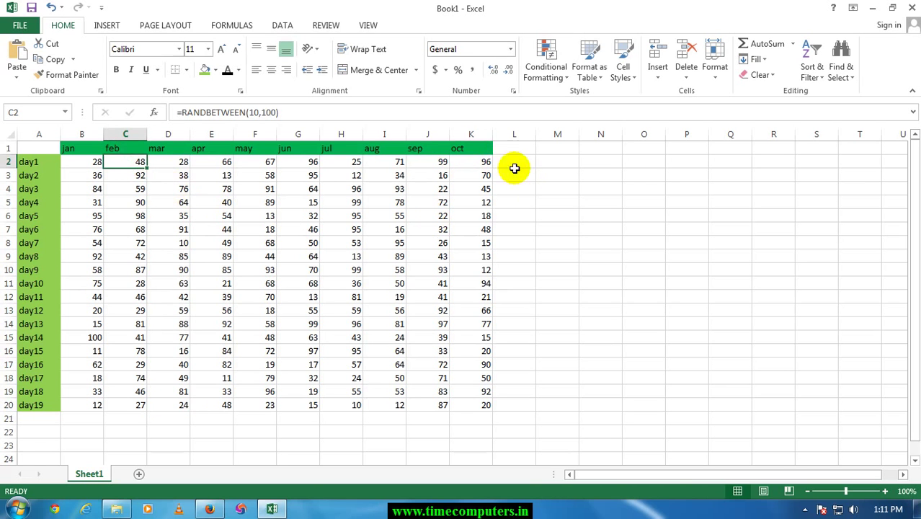
{"action": "left_click_drag", "start_coordinate": [482, 161], "coordinate": [473, 390]}
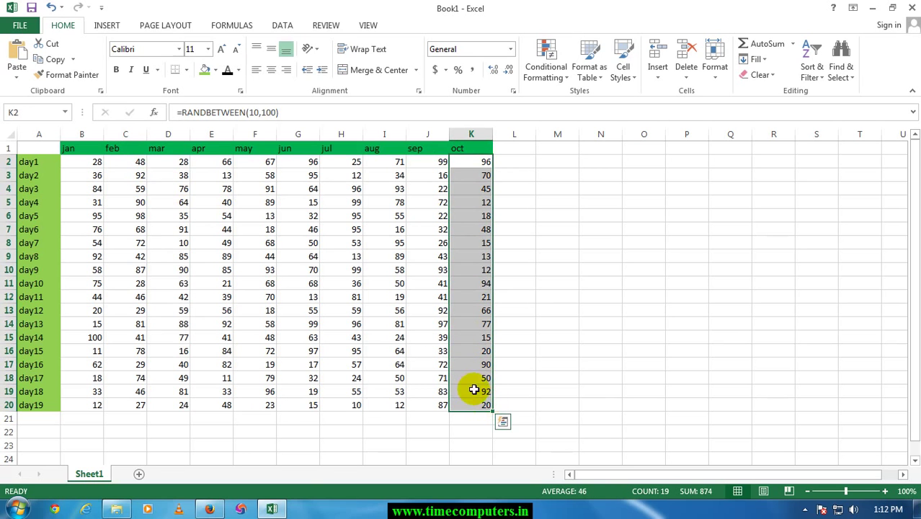
{"action": "left_click", "coordinate": [51, 47]}
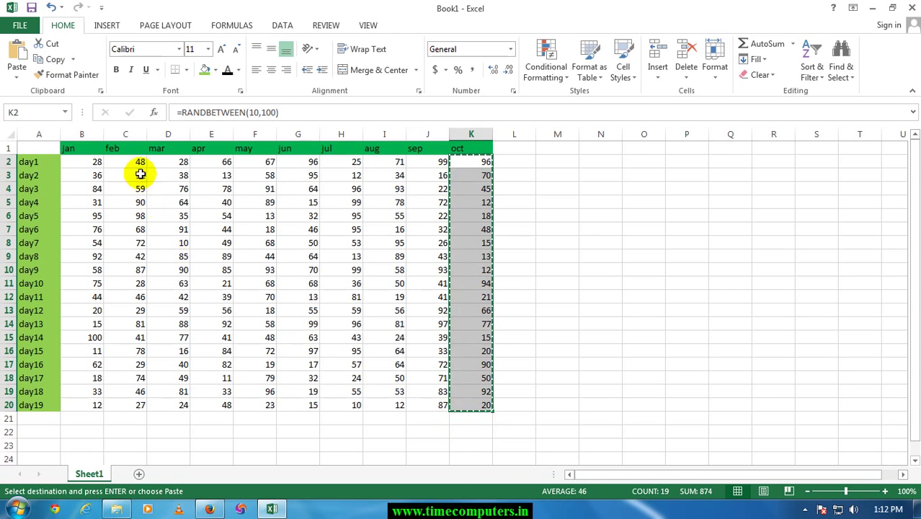
{"action": "left_click_drag", "start_coordinate": [136, 165], "coordinate": [131, 400]}
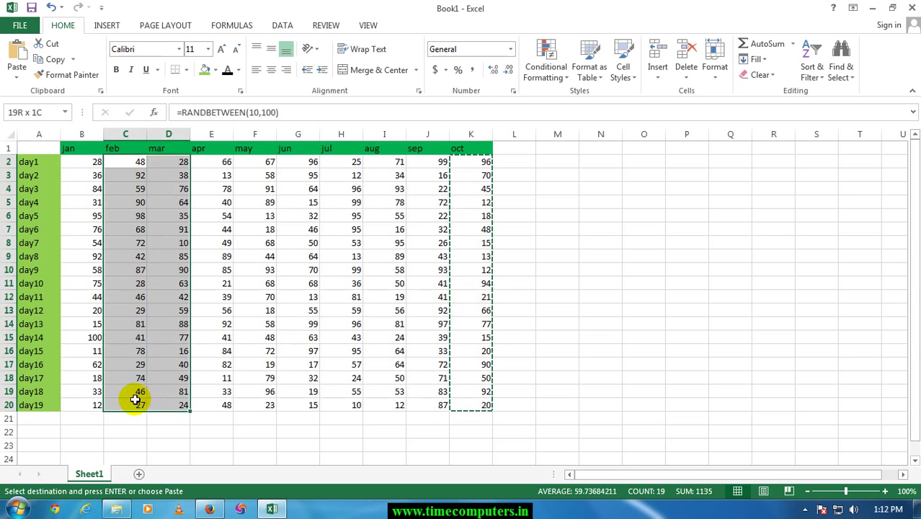
{"action": "left_click", "coordinate": [175, 202]}
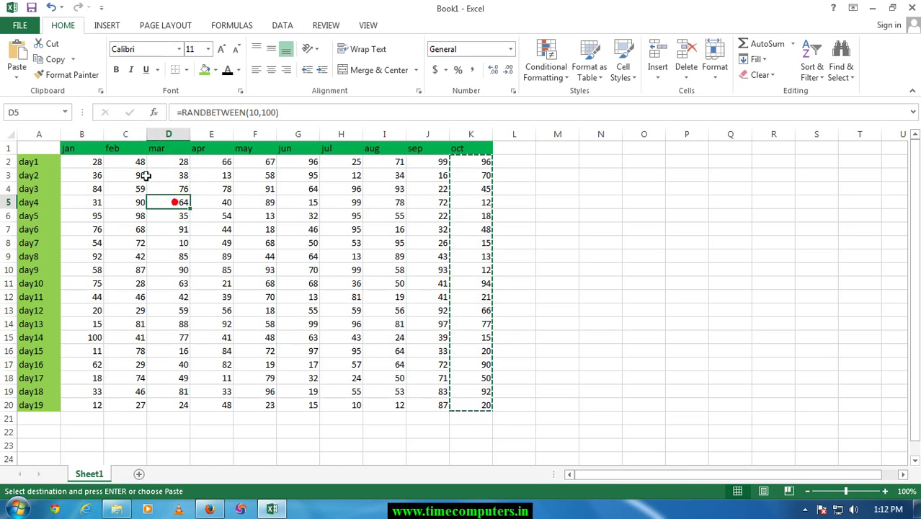
{"action": "left_click_drag", "start_coordinate": [137, 162], "coordinate": [135, 400]}
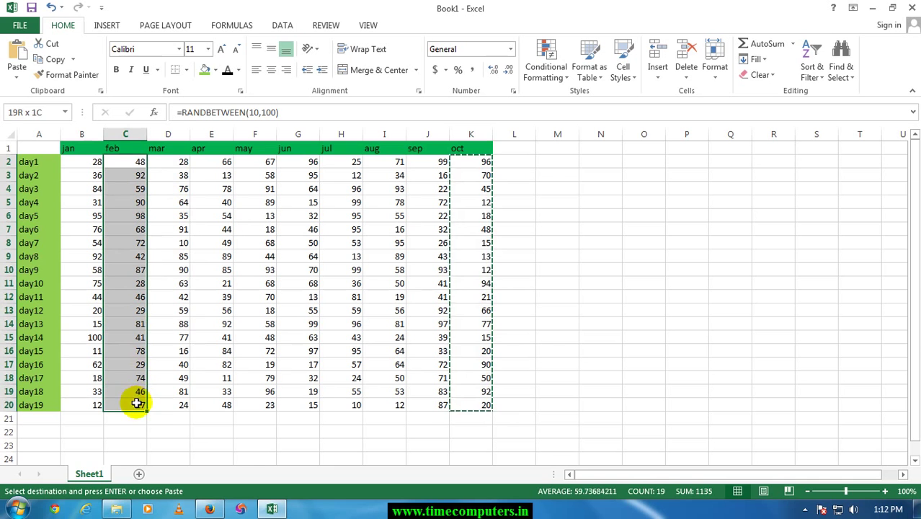
{"action": "left_click", "coordinate": [19, 54]}
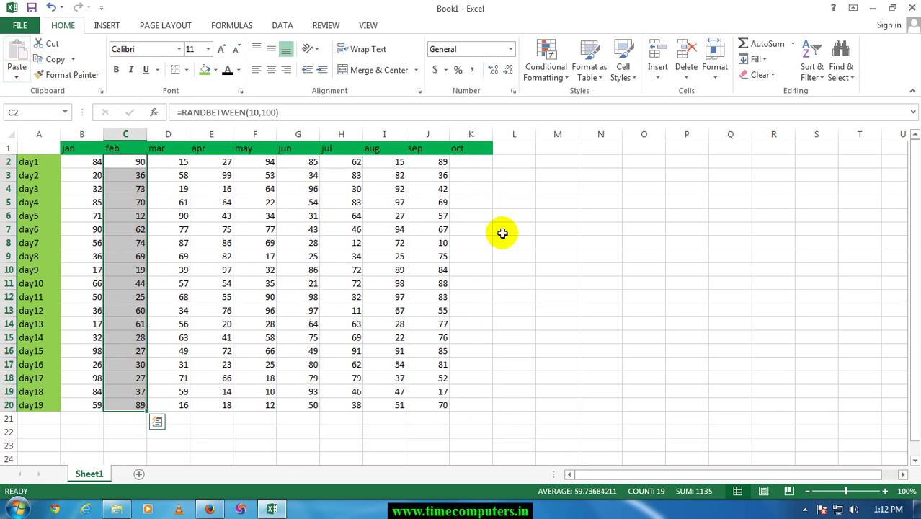
{"action": "left_click", "coordinate": [470, 165]}
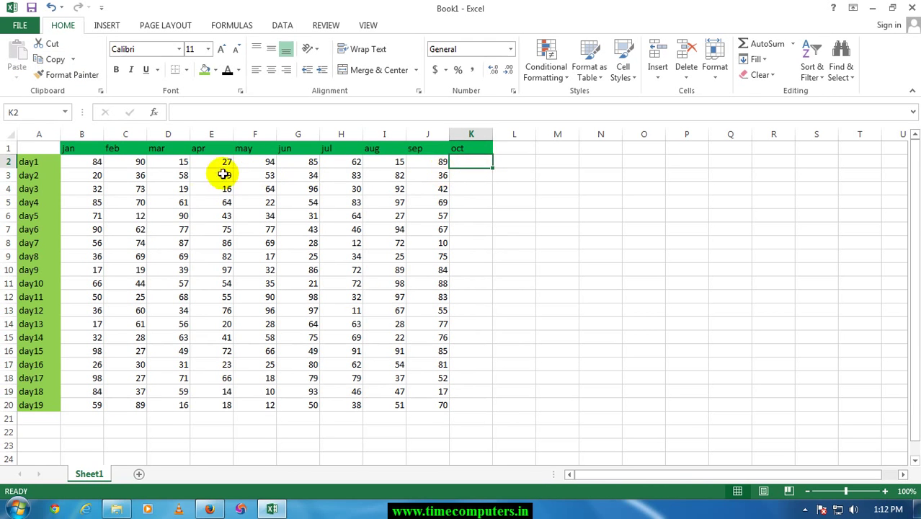
- Copy the feb formulas in C2:C20 and paste them into the oct column starting at K2
{"action": "left_click", "coordinate": [138, 165]}
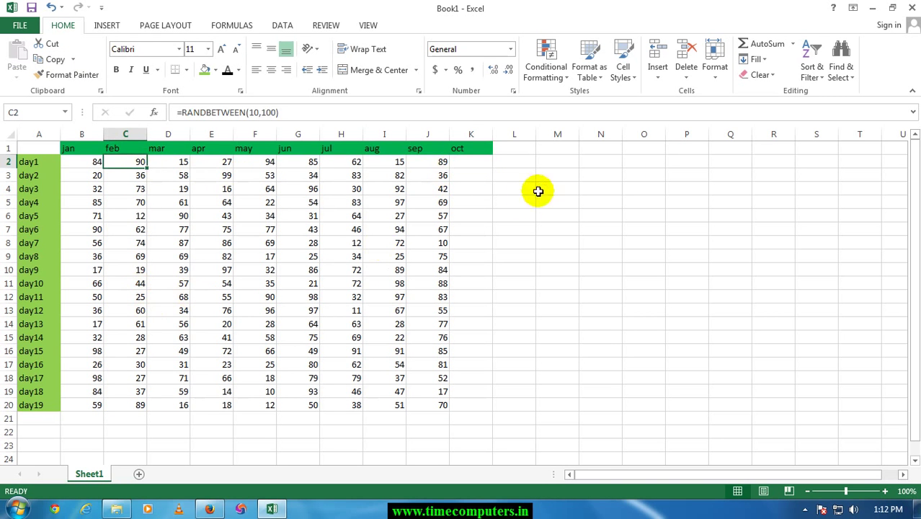
{"action": "left_click", "coordinate": [470, 175]}
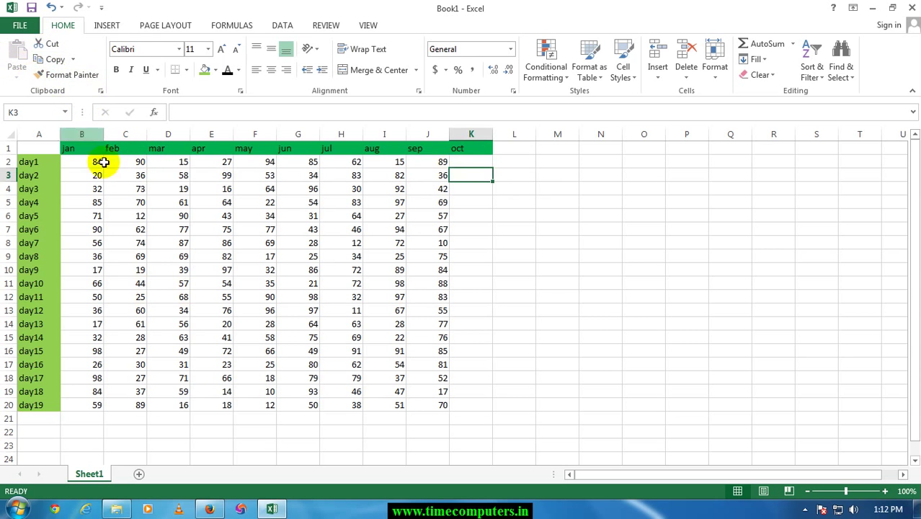
{"action": "left_click", "coordinate": [137, 183]}
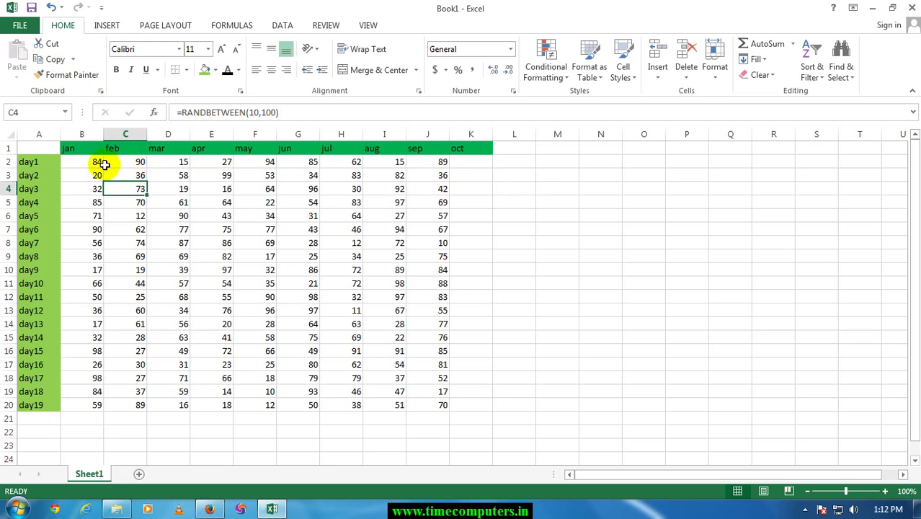
{"action": "left_click", "coordinate": [135, 161]}
{"action": "left_click", "coordinate": [463, 161]}
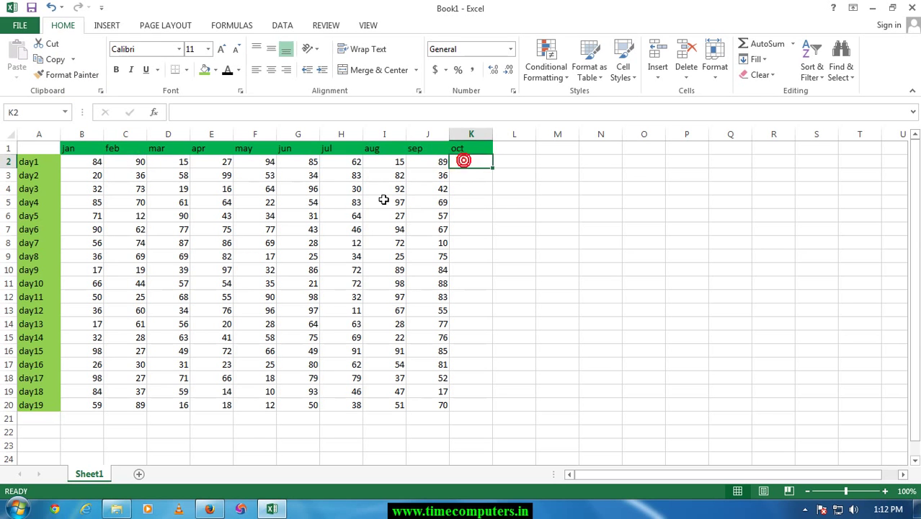
{"action": "left_click", "coordinate": [296, 209]}
{"action": "left_click_drag", "start_coordinate": [140, 161], "coordinate": [139, 406]}
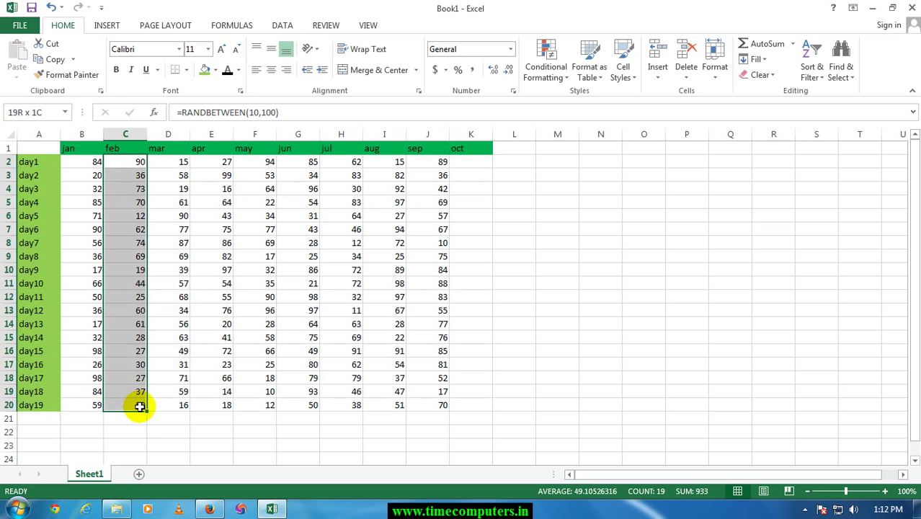
{"action": "left_click", "coordinate": [54, 60]}
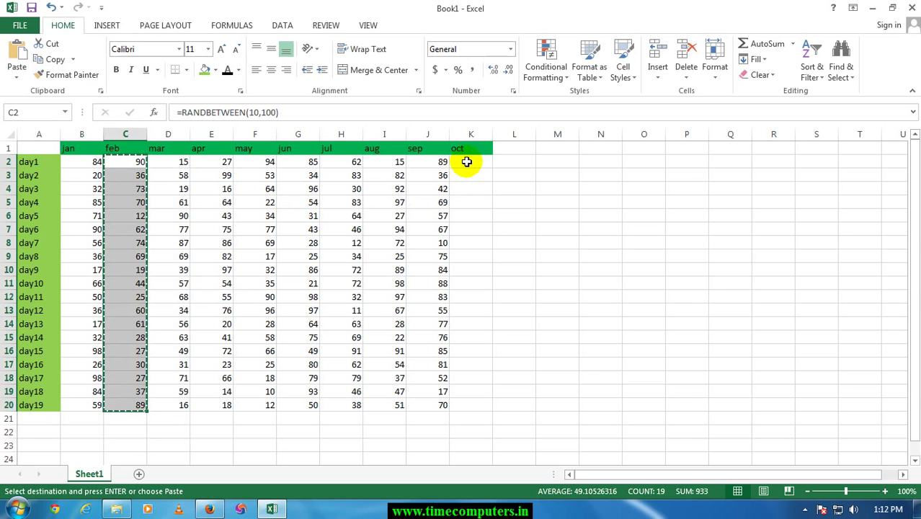
{"action": "left_click", "coordinate": [466, 161]}
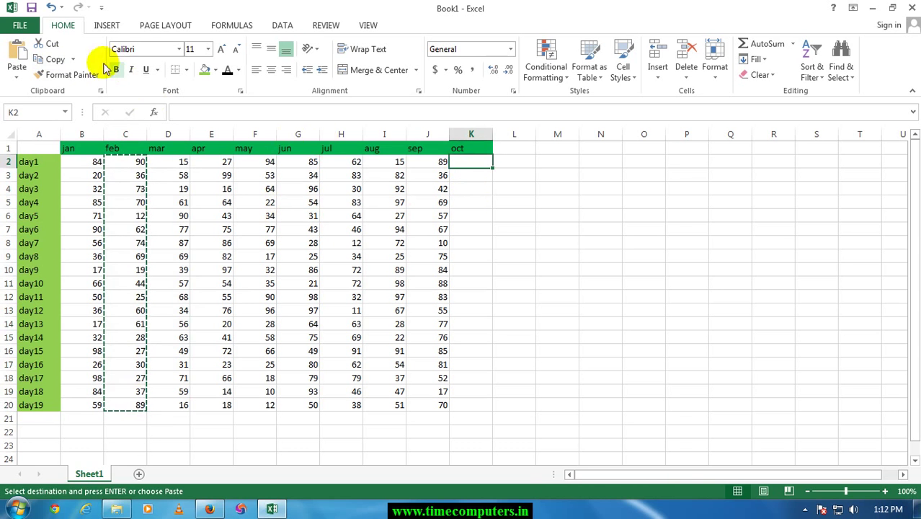
{"action": "left_click", "coordinate": [21, 56]}
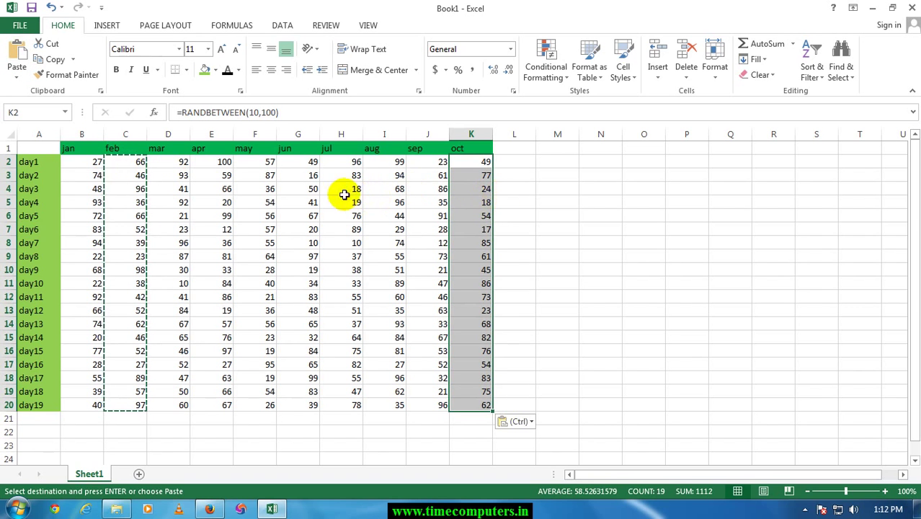
{"action": "double_click", "coordinate": [117, 176]}
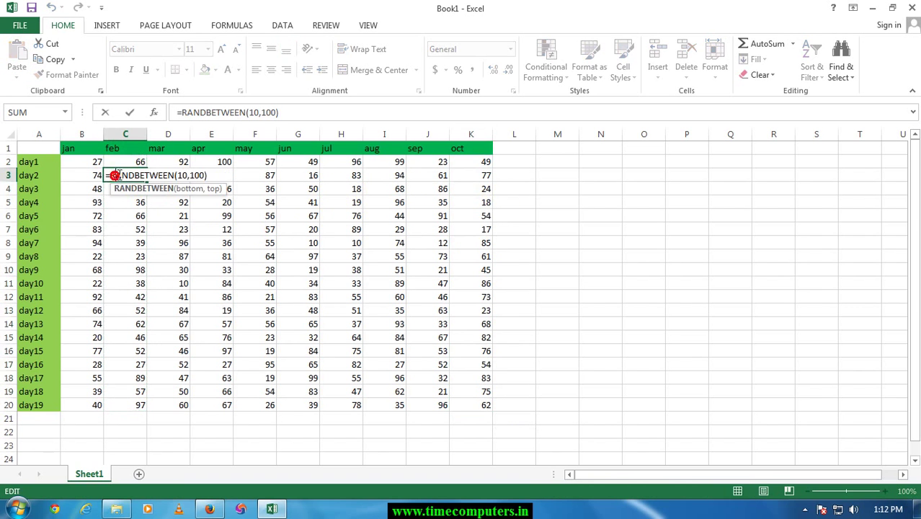
{"action": "left_click", "coordinate": [153, 176]}
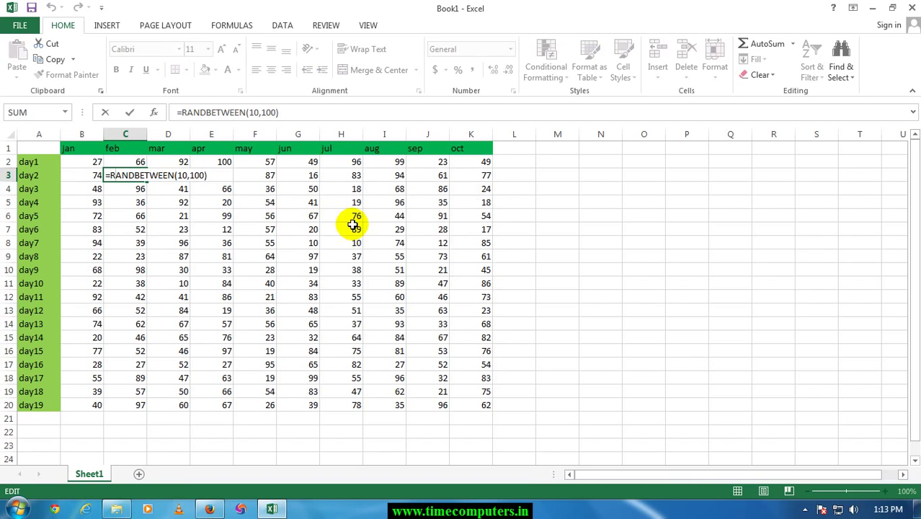
{"action": "left_click", "coordinate": [350, 283]}
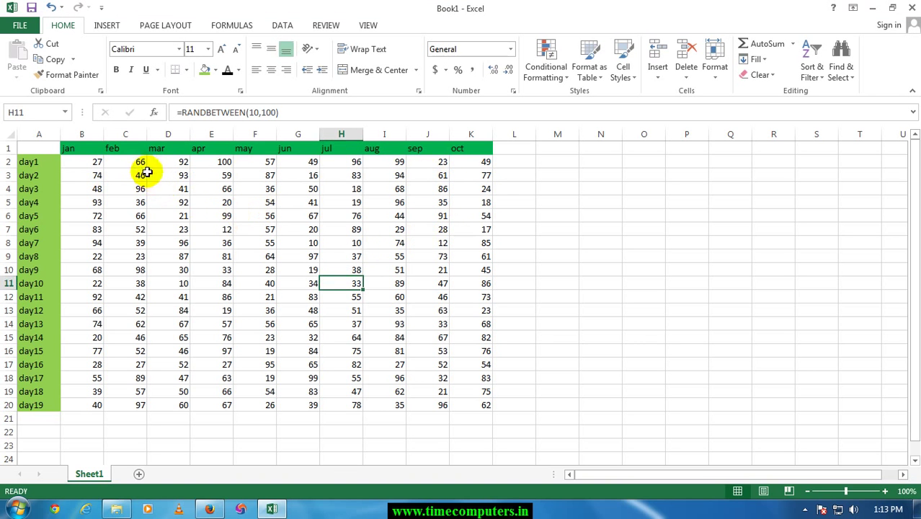
{"action": "left_click", "coordinate": [131, 163]}
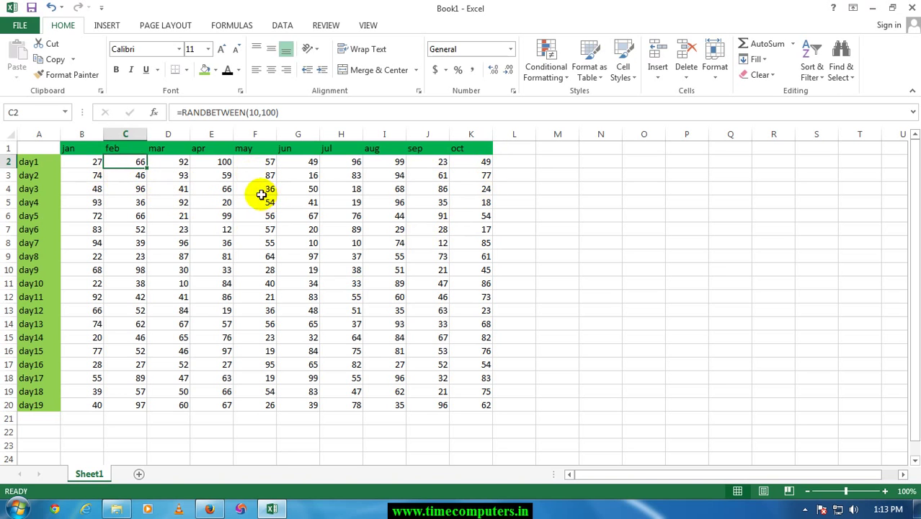
{"action": "left_click", "coordinate": [200, 189]}
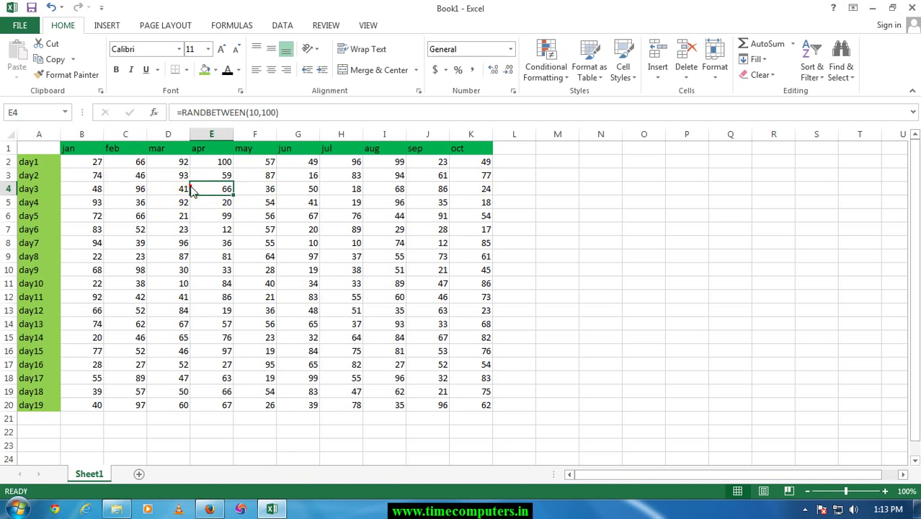
{"action": "left_click", "coordinate": [141, 173]}
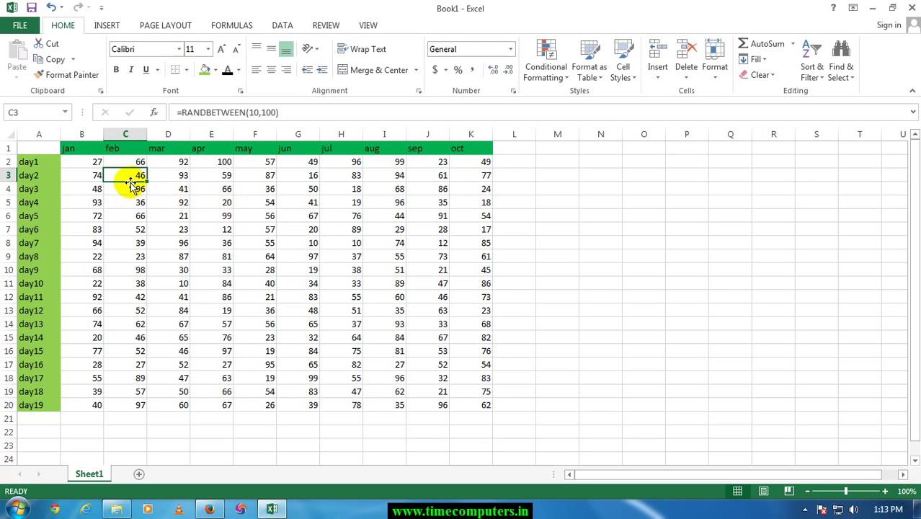
{"action": "left_click_drag", "start_coordinate": [100, 189], "coordinate": [480, 189]}
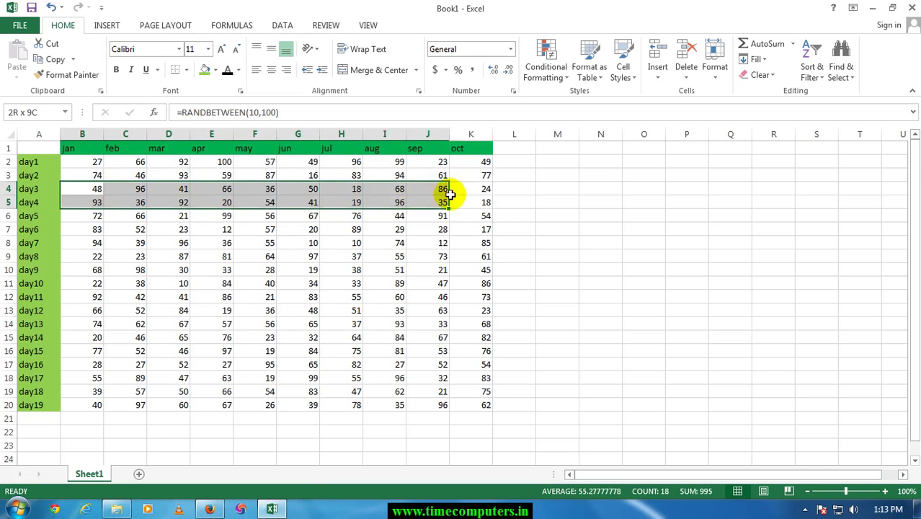
{"action": "left_click", "coordinate": [239, 70]}
{"action": "left_click", "coordinate": [238, 191]}
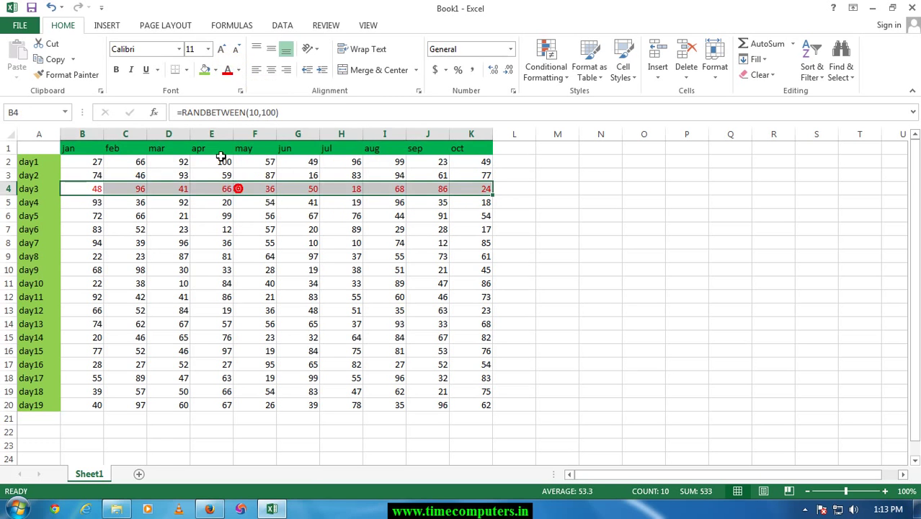
{"action": "left_click", "coordinate": [214, 69]}
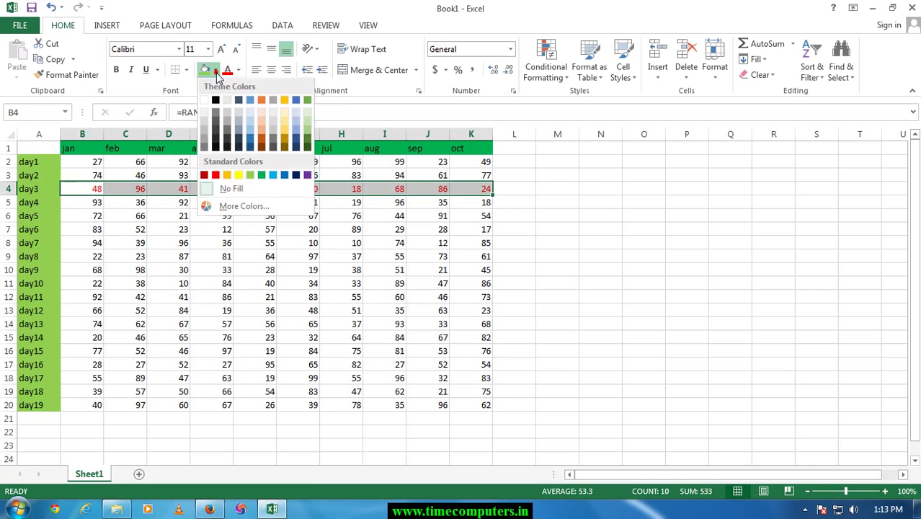
{"action": "left_click", "coordinate": [238, 176]}
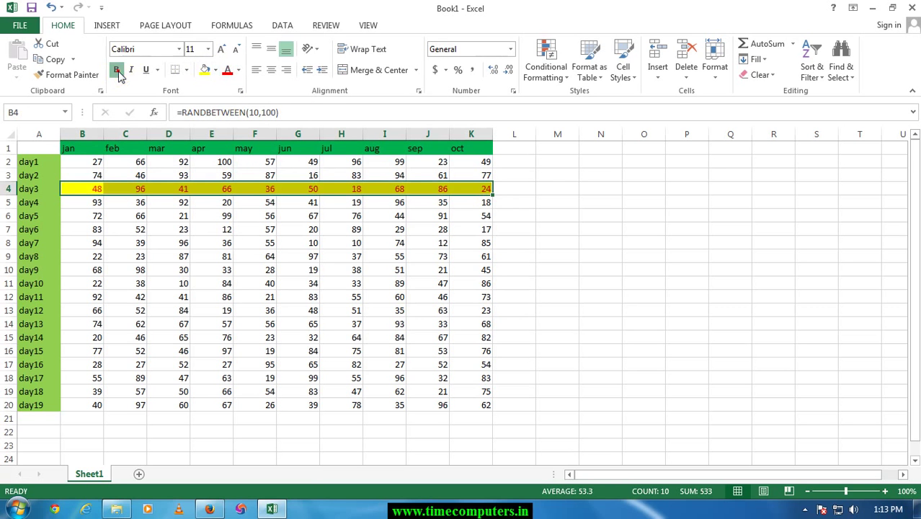
{"action": "left_click", "coordinate": [179, 49]}
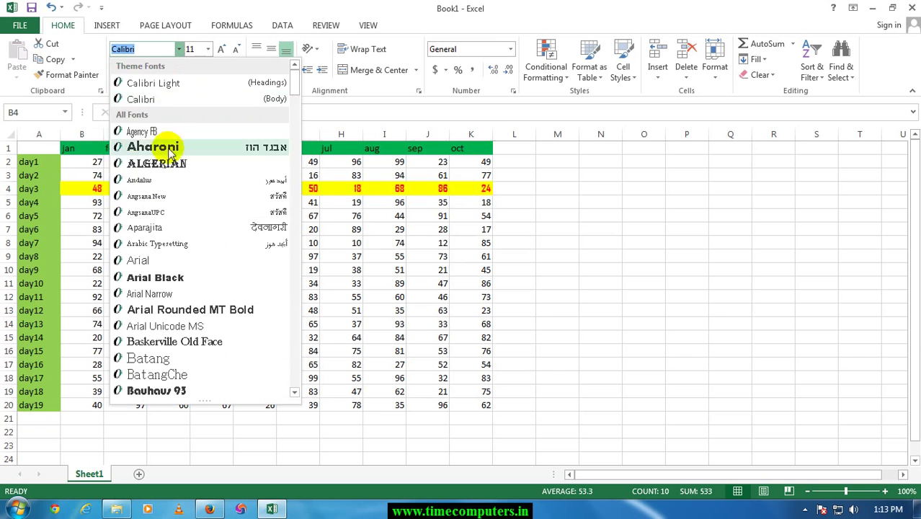
{"action": "left_click", "coordinate": [171, 149]}
{"action": "left_click", "coordinate": [201, 251]}
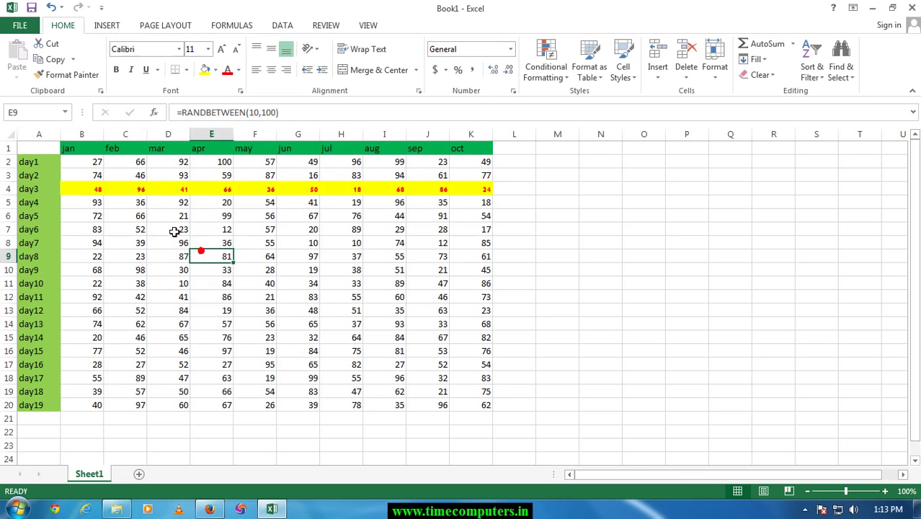
{"action": "left_click_drag", "start_coordinate": [101, 189], "coordinate": [482, 187]}
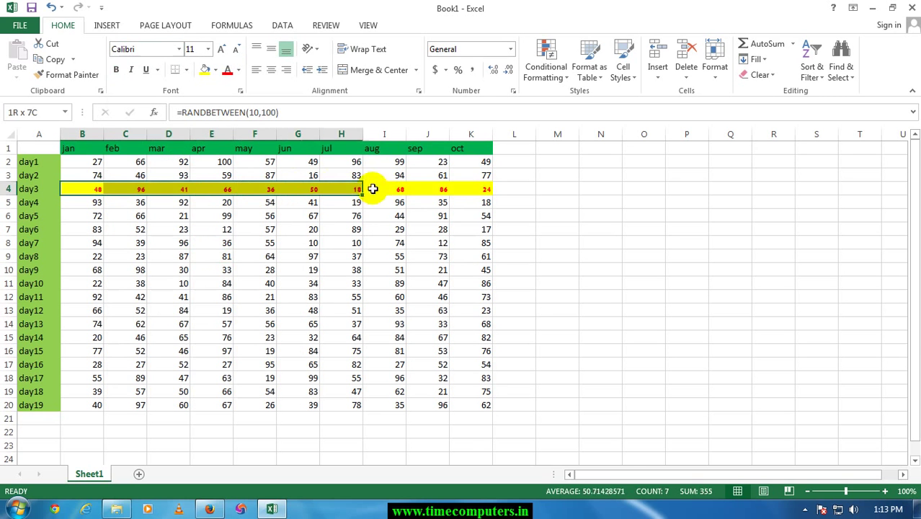
{"action": "left_click", "coordinate": [325, 190]}
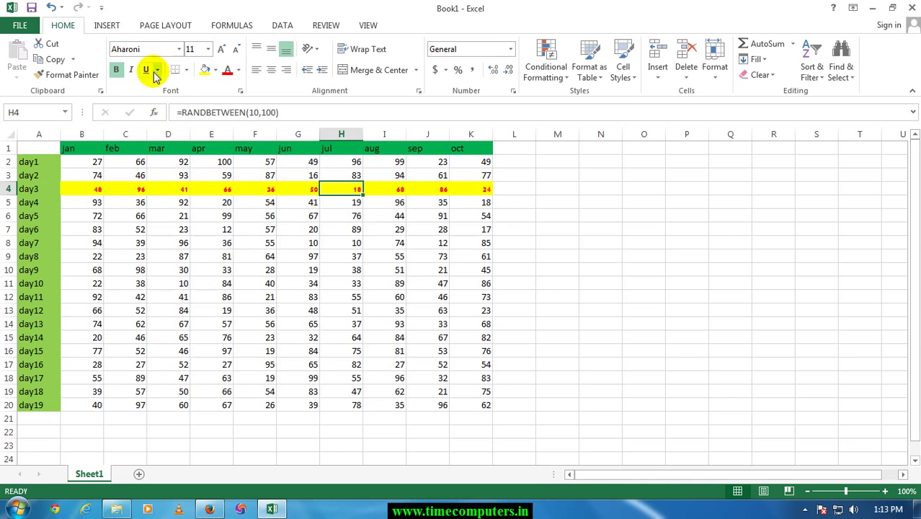
{"action": "left_click", "coordinate": [164, 190]}
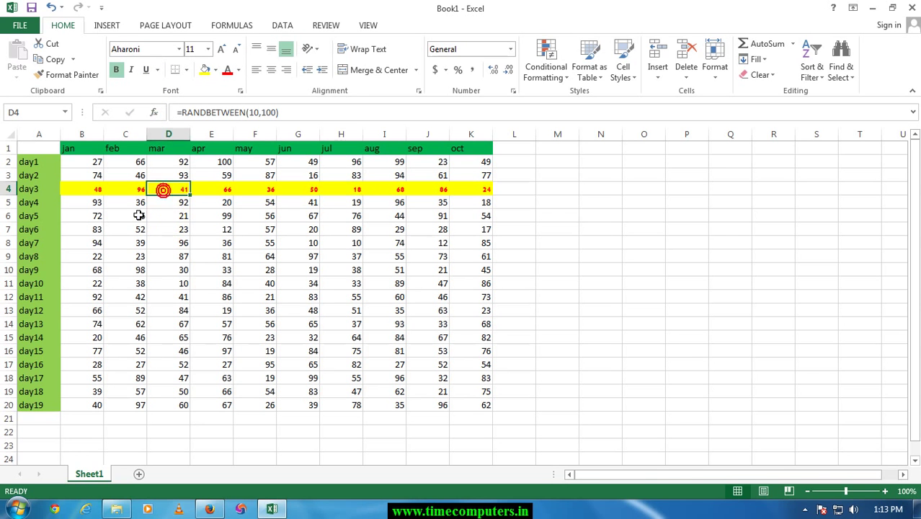
{"action": "left_click", "coordinate": [87, 228]}
{"action": "left_click", "coordinate": [181, 229]}
{"action": "left_click", "coordinate": [89, 231]}
{"action": "left_click_drag", "start_coordinate": [89, 231], "coordinate": [472, 229]}
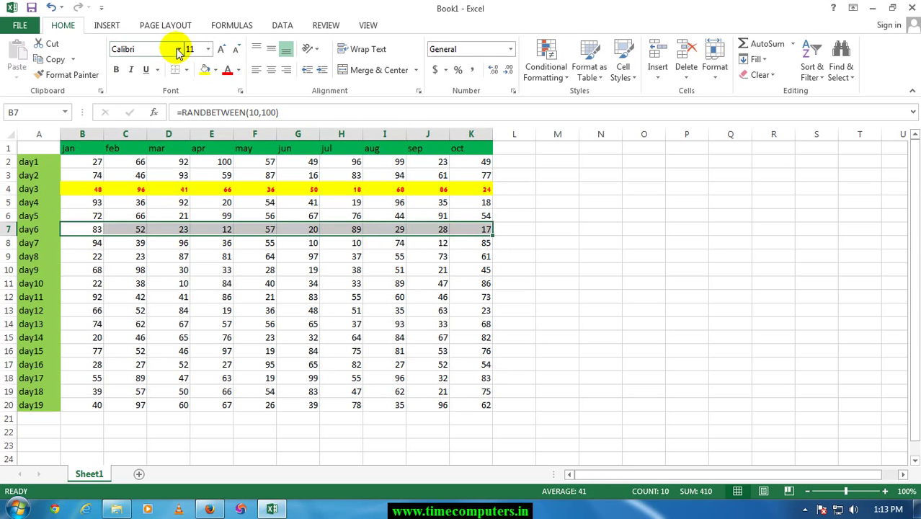
{"action": "left_click", "coordinate": [215, 189]}
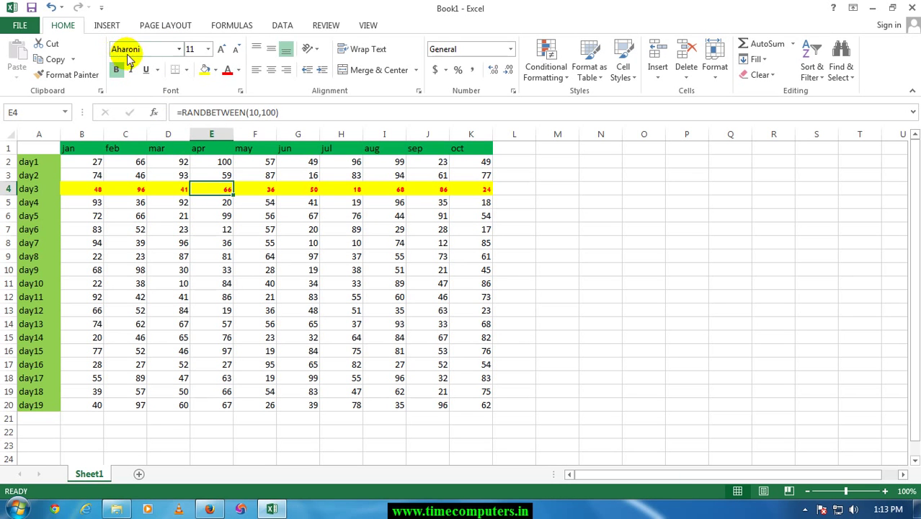
{"action": "left_click", "coordinate": [136, 242]}
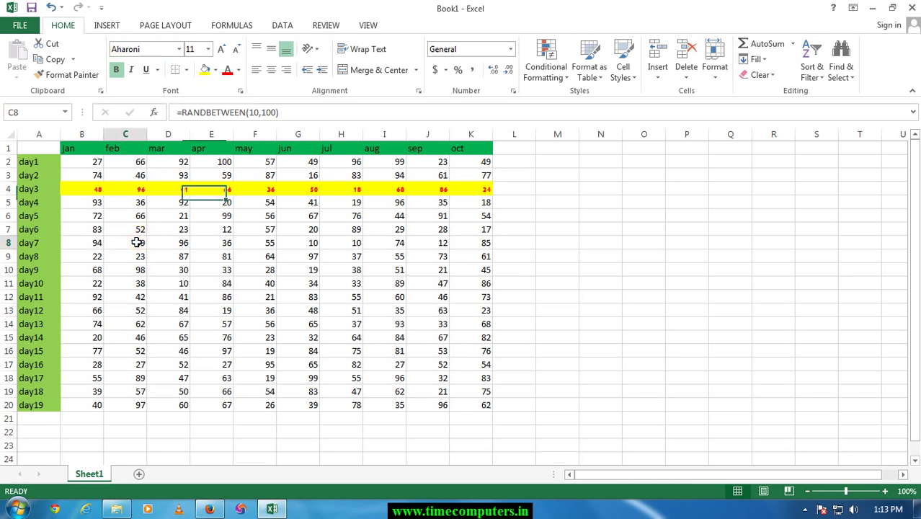
{"action": "mouse_move", "coordinate": [90, 243]}
{"action": "left_mouse_down"}
{"action": "mouse_move", "coordinate": [464, 239]}
{"action": "mouse_move", "coordinate": [452, 244]}
{"action": "left_mouse_up"}
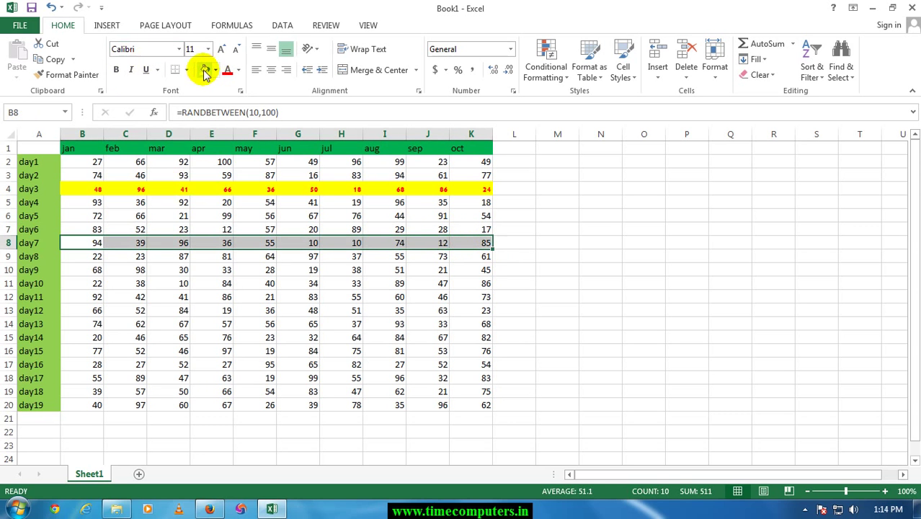
{"action": "left_click", "coordinate": [211, 241]}
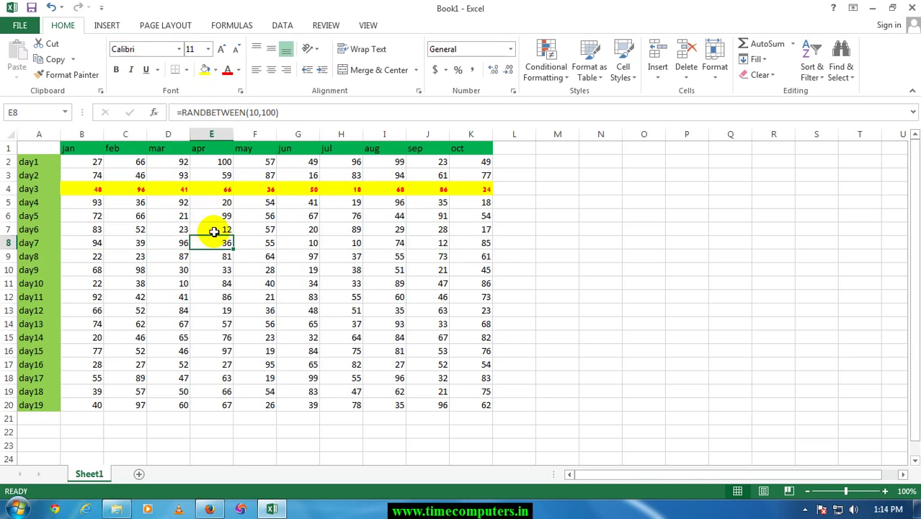
{"action": "left_click", "coordinate": [214, 232]}
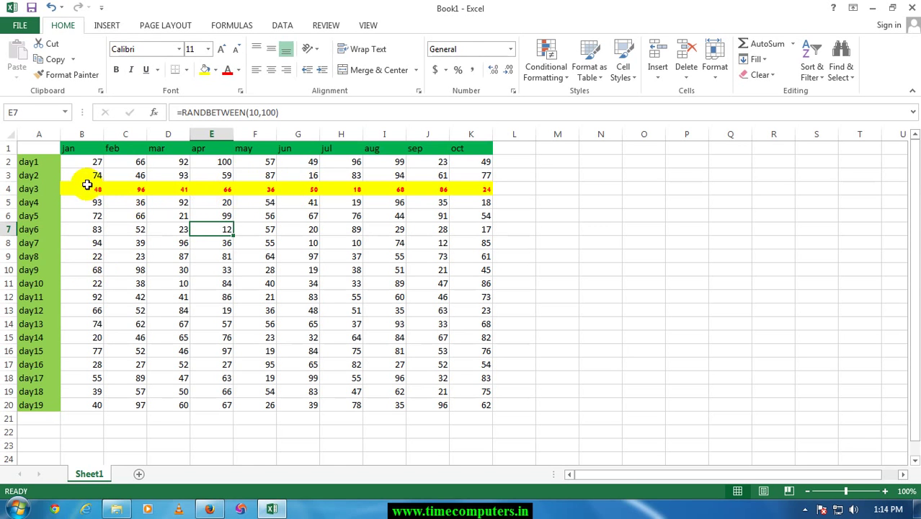
{"action": "left_click_drag", "start_coordinate": [84, 187], "coordinate": [475, 189]}
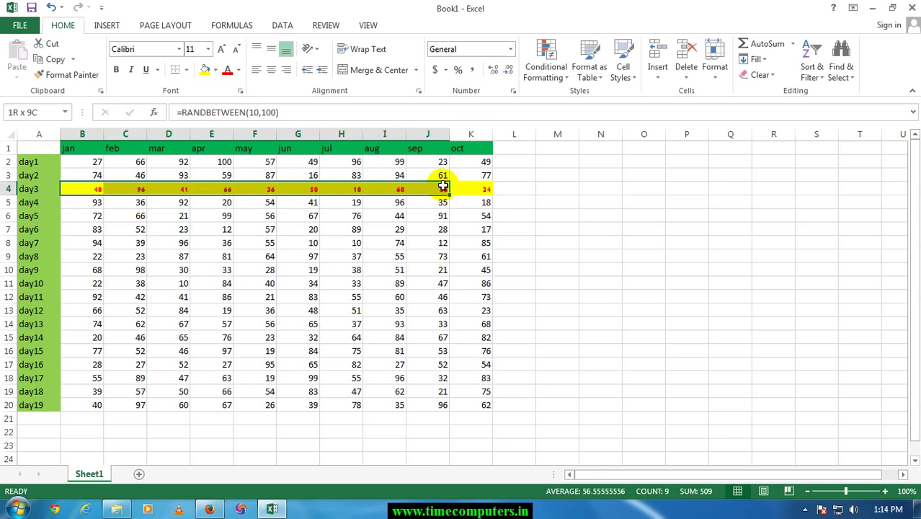
- Format Painter the day3 row's yellow fill and red bold text onto the day7 and day11 rows
{"action": "left_click", "coordinate": [60, 76]}
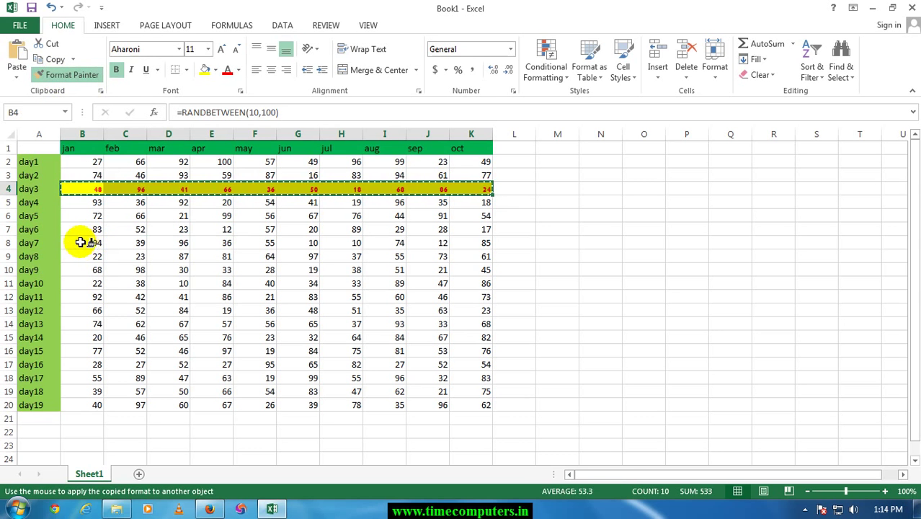
{"action": "left_click_drag", "start_coordinate": [80, 242], "coordinate": [474, 243]}
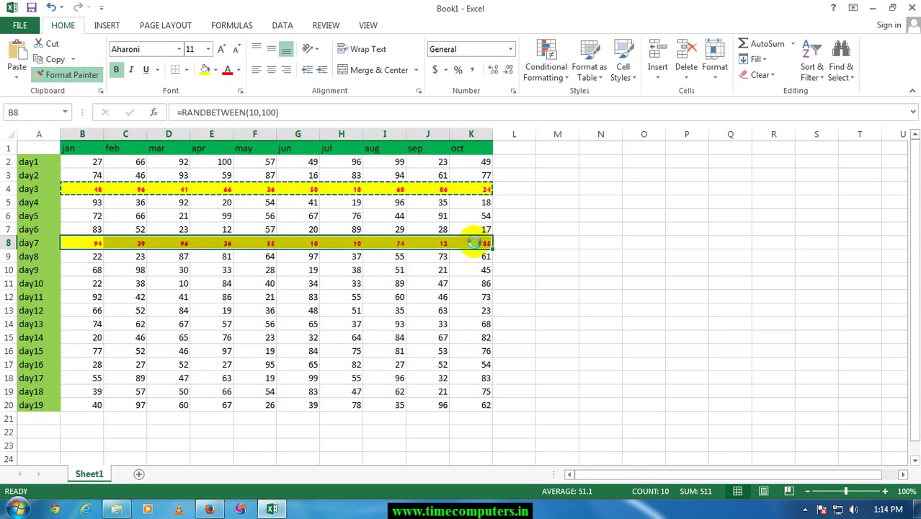
{"action": "left_click", "coordinate": [303, 257]}
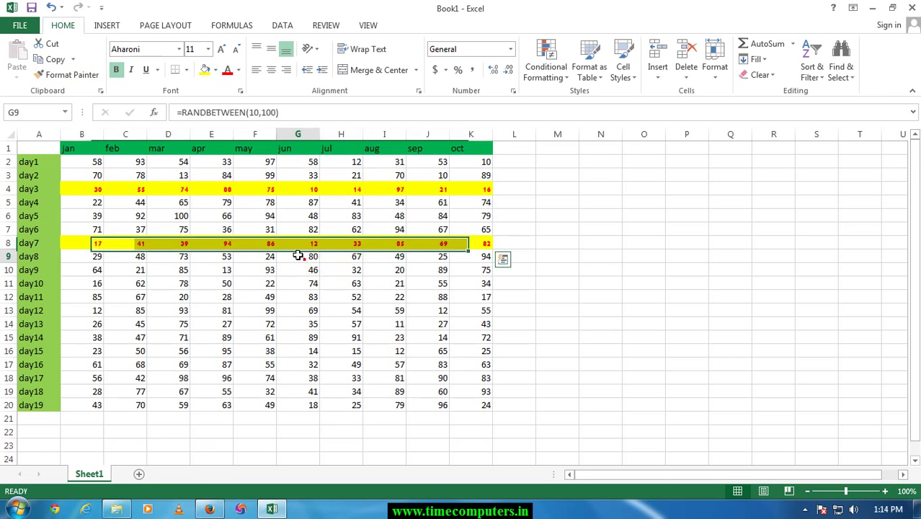
{"action": "left_click", "coordinate": [261, 187]}
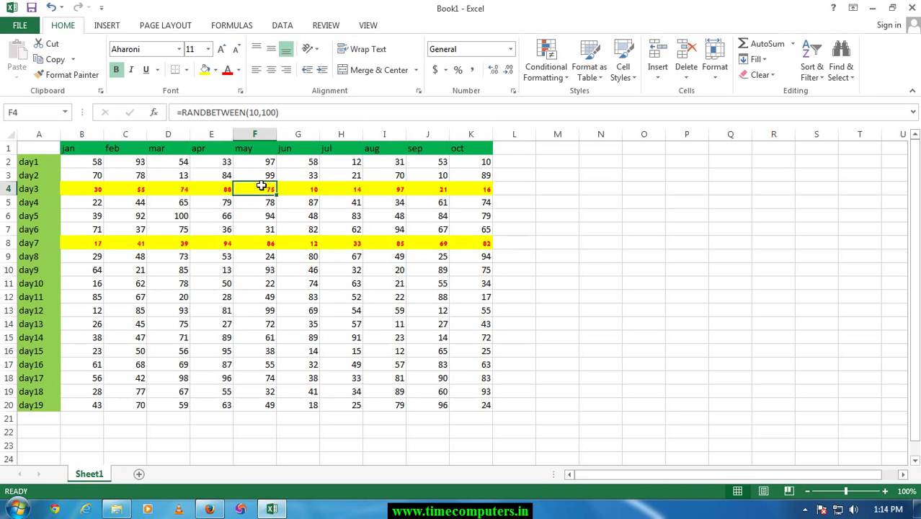
{"action": "left_click", "coordinate": [253, 244]}
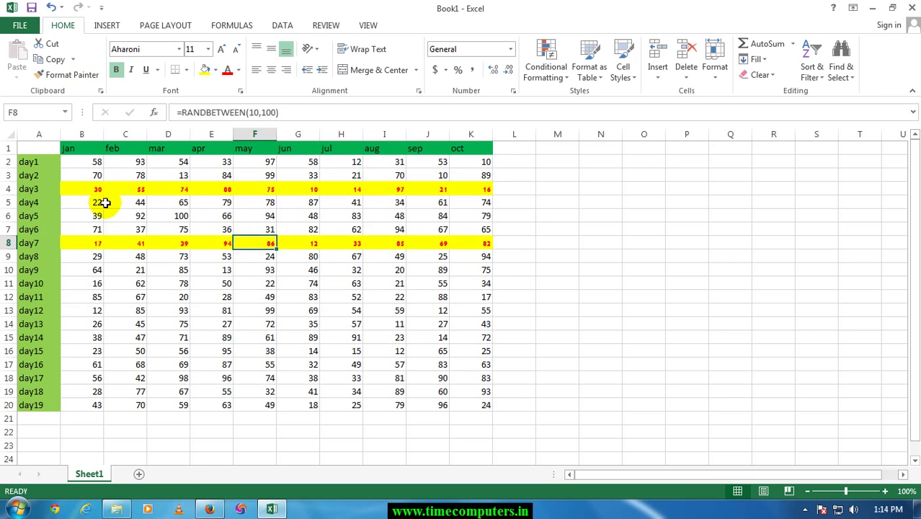
{"action": "left_click_drag", "start_coordinate": [79, 187], "coordinate": [475, 189]}
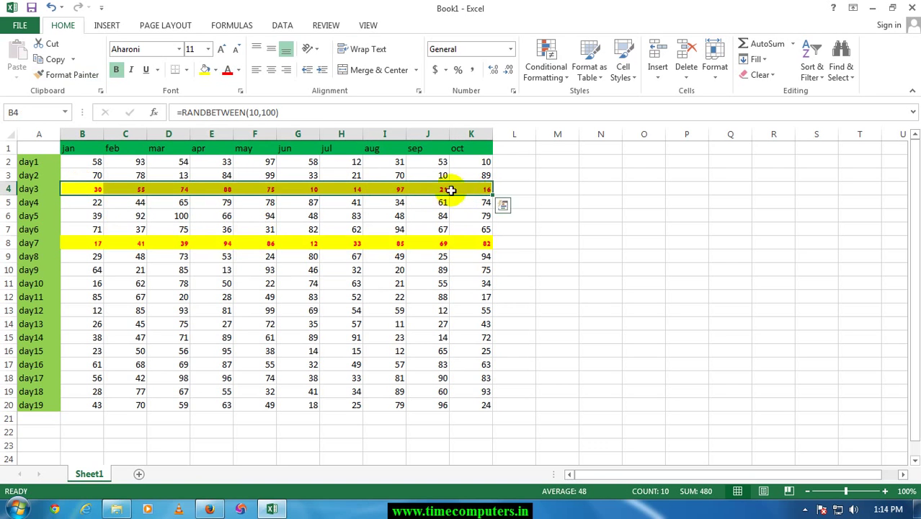
{"action": "left_click", "coordinate": [69, 75]}
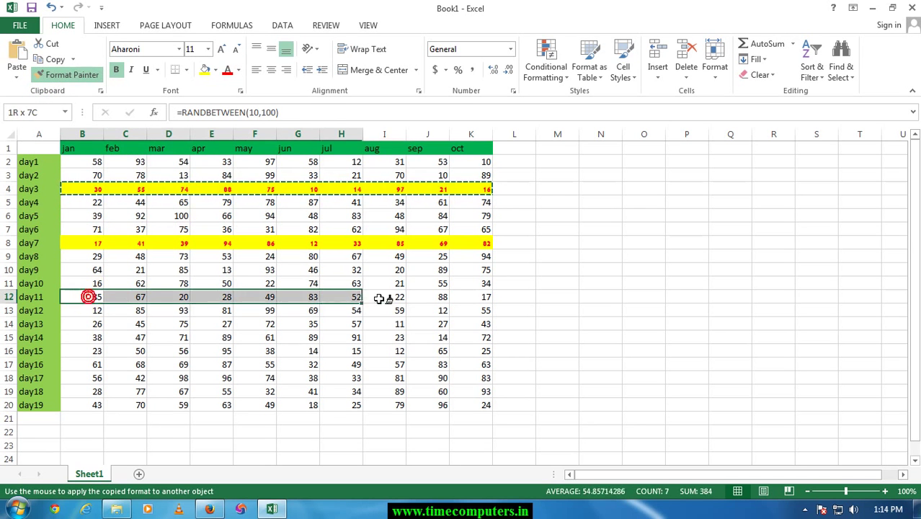
{"action": "left_click_drag", "start_coordinate": [88, 297], "coordinate": [472, 297]}
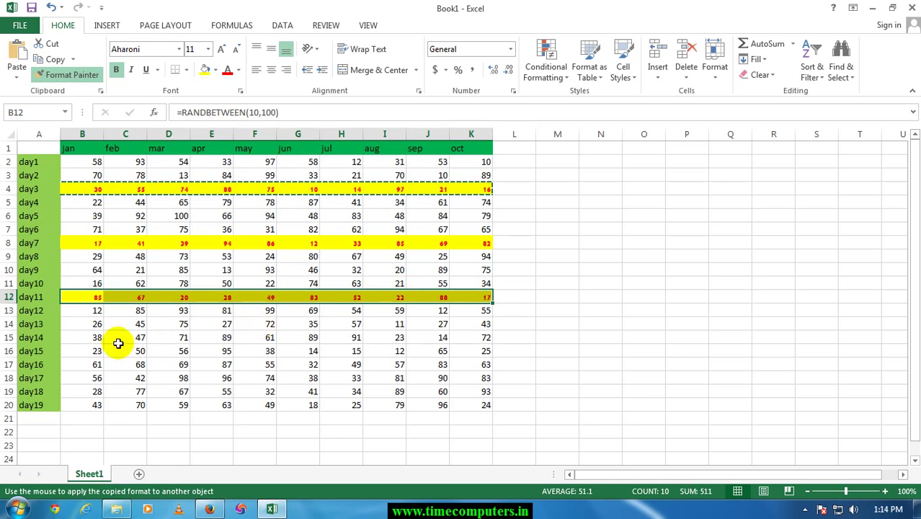
- Apply the day3 formatting repeatedly to the day14, day17, day9 and day5 rows
{"action": "left_click_drag", "start_coordinate": [88, 347], "coordinate": [226, 352]}
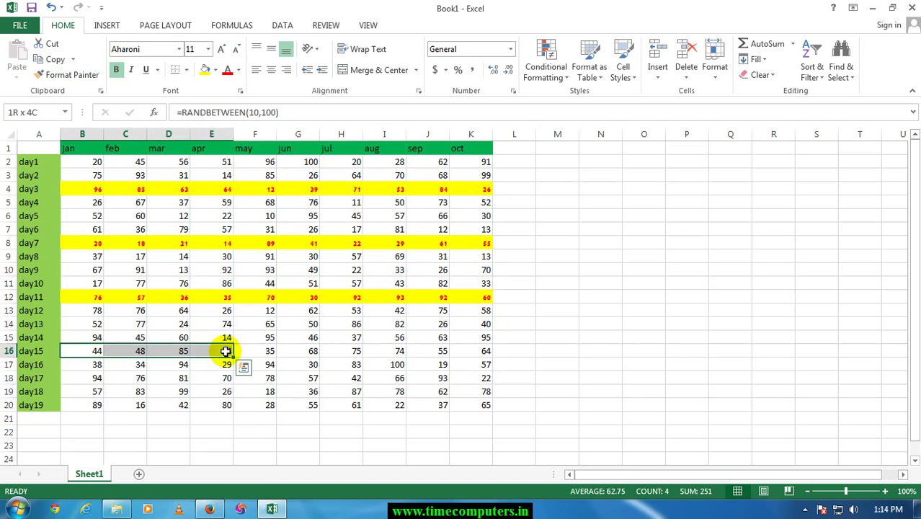
{"action": "left_click", "coordinate": [182, 245]}
{"action": "left_click_drag", "start_coordinate": [79, 189], "coordinate": [475, 195]}
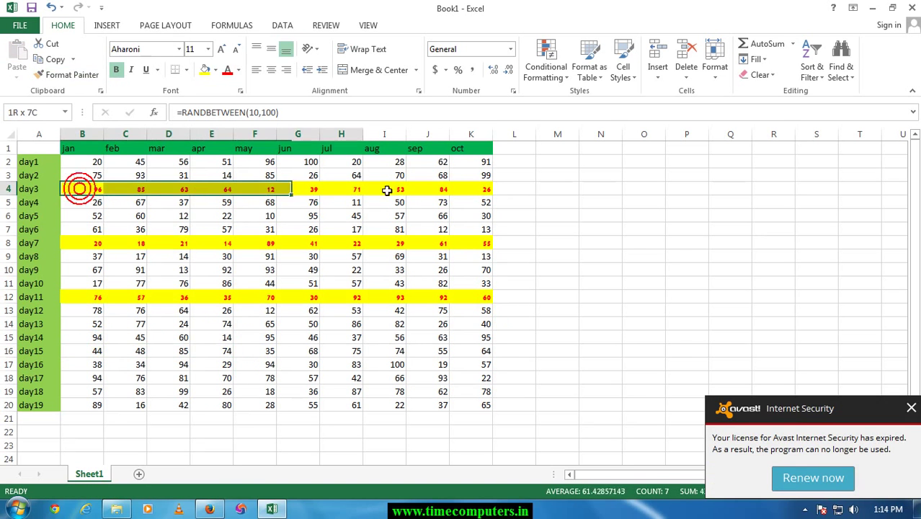
{"action": "left_click", "coordinate": [912, 409]}
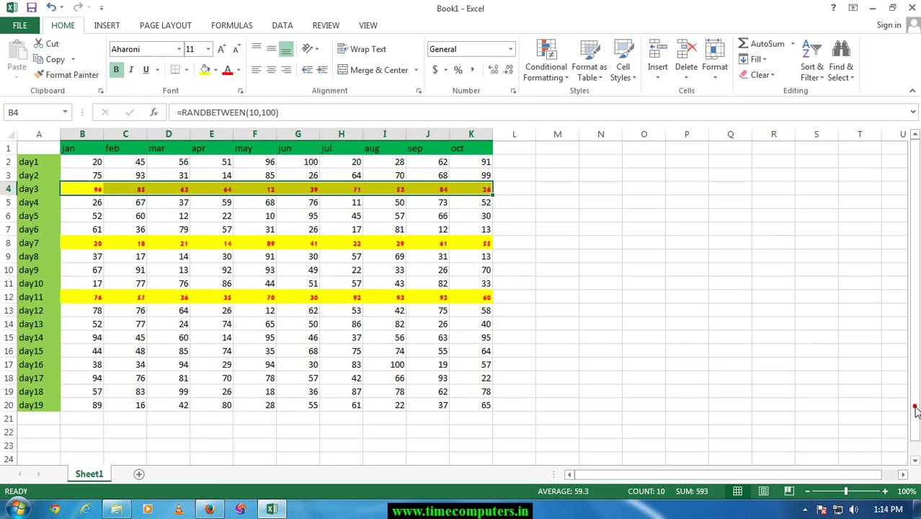
{"action": "left_click", "coordinate": [64, 76]}
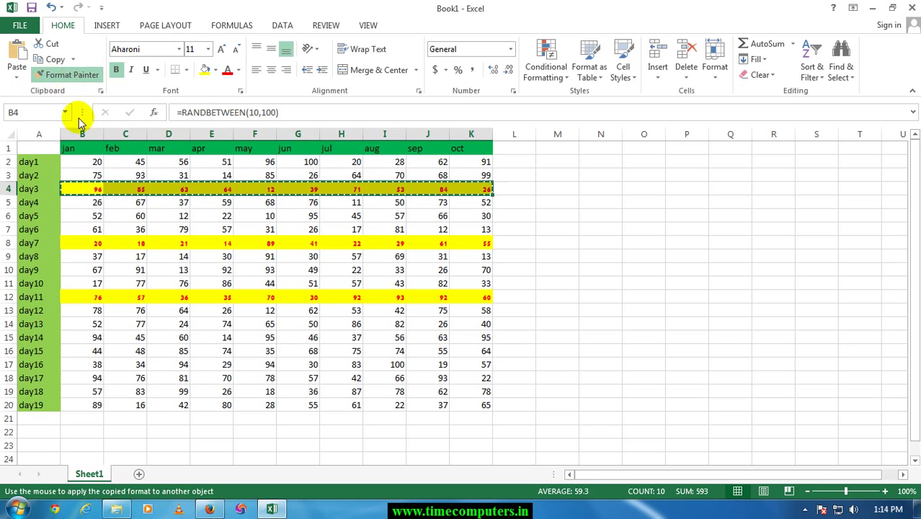
{"action": "left_click", "coordinate": [77, 337]}
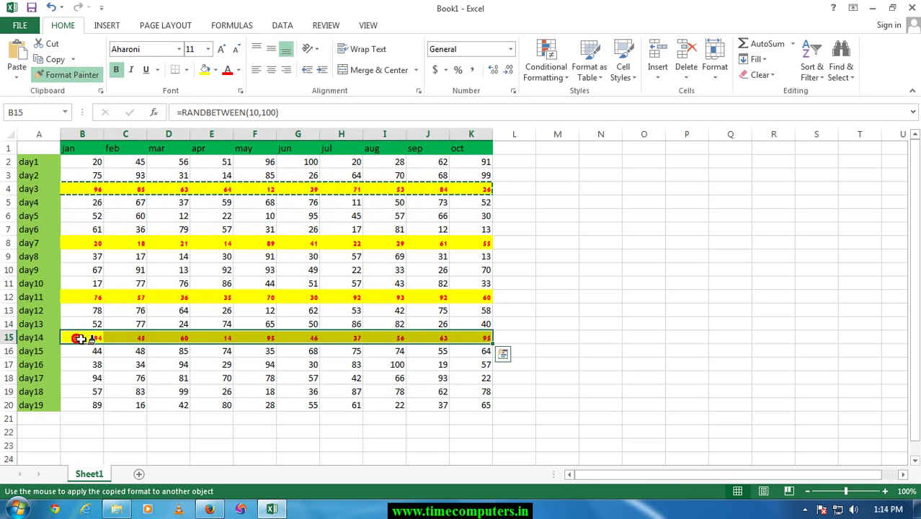
{"action": "left_click", "coordinate": [78, 376]}
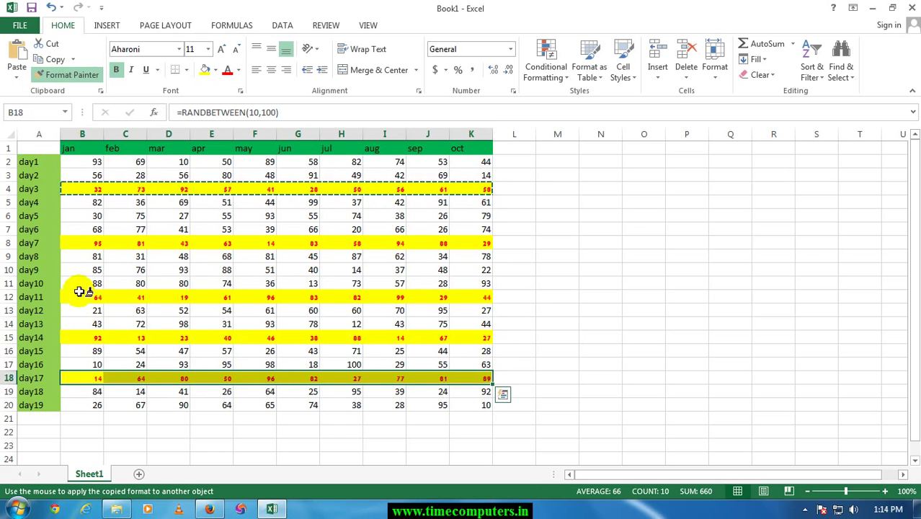
{"action": "left_click", "coordinate": [75, 270]}
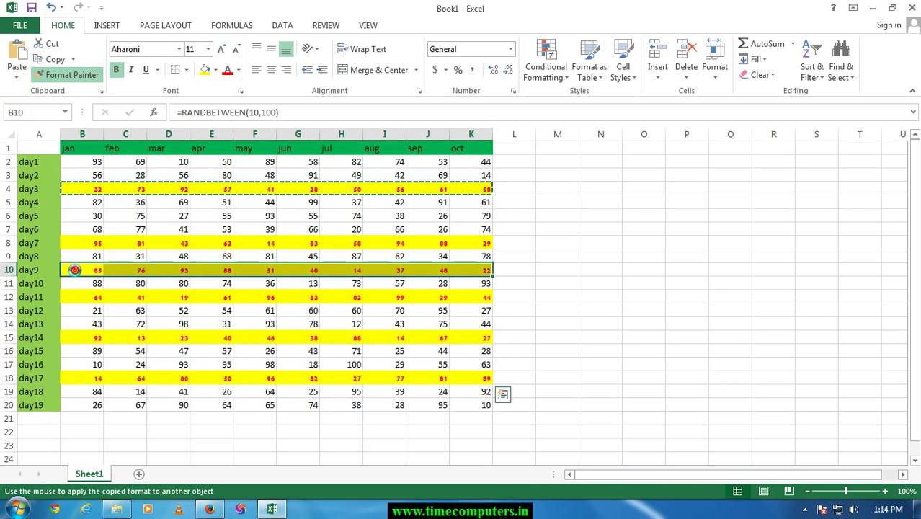
{"action": "left_click", "coordinate": [79, 214]}
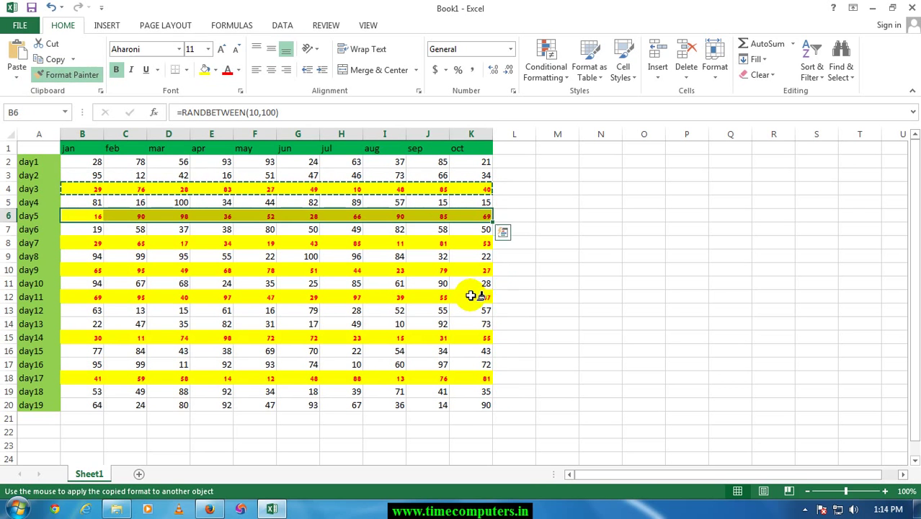
{"action": "key", "text": "Escape"}
{"action": "left_click", "coordinate": [259, 256]}
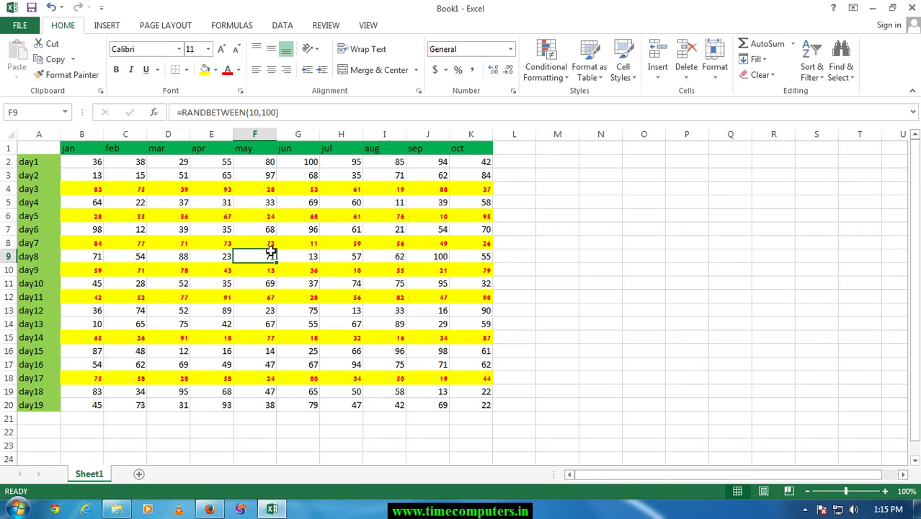
- Copy cell F9's plain formatting onto cell G9 with Format Painter
{"action": "left_click", "coordinate": [69, 81]}
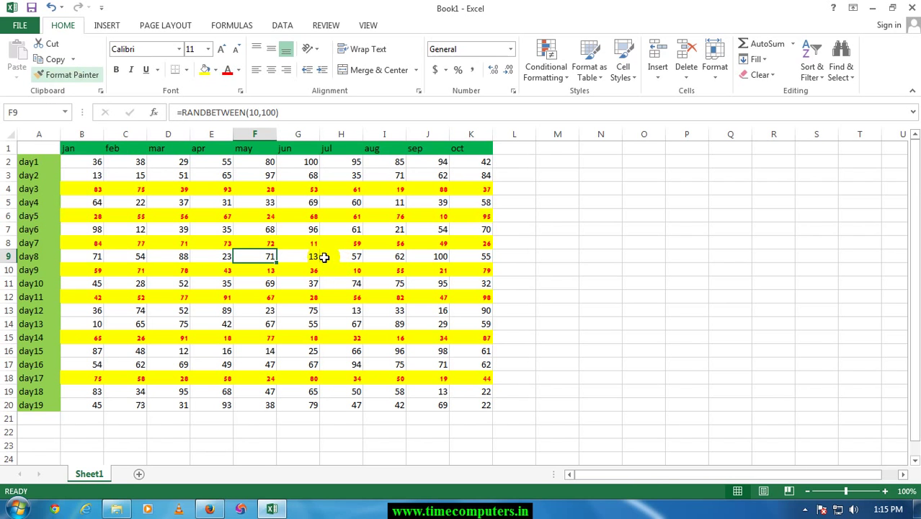
{"action": "left_click", "coordinate": [324, 257]}
{"action": "left_click", "coordinate": [151, 188]}
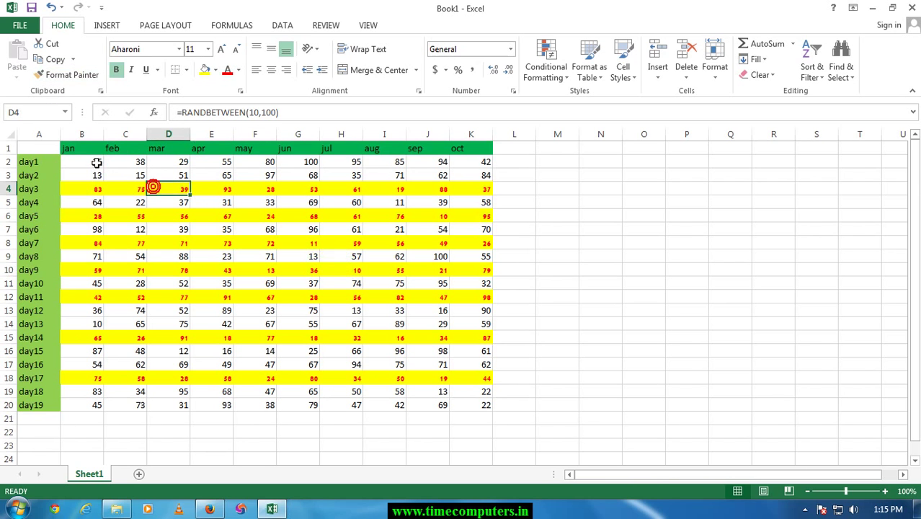
{"action": "left_click", "coordinate": [96, 162]}
{"action": "left_click", "coordinate": [270, 161]}
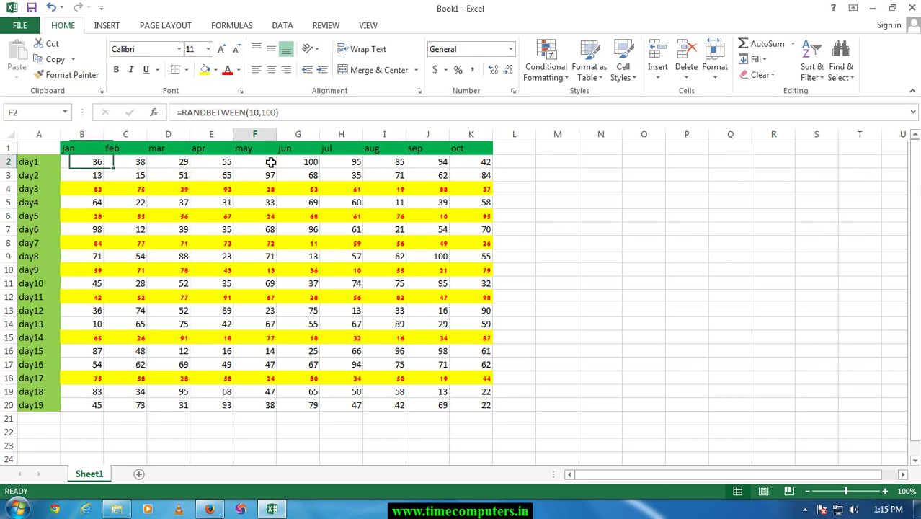
{"action": "left_click", "coordinate": [133, 174]}
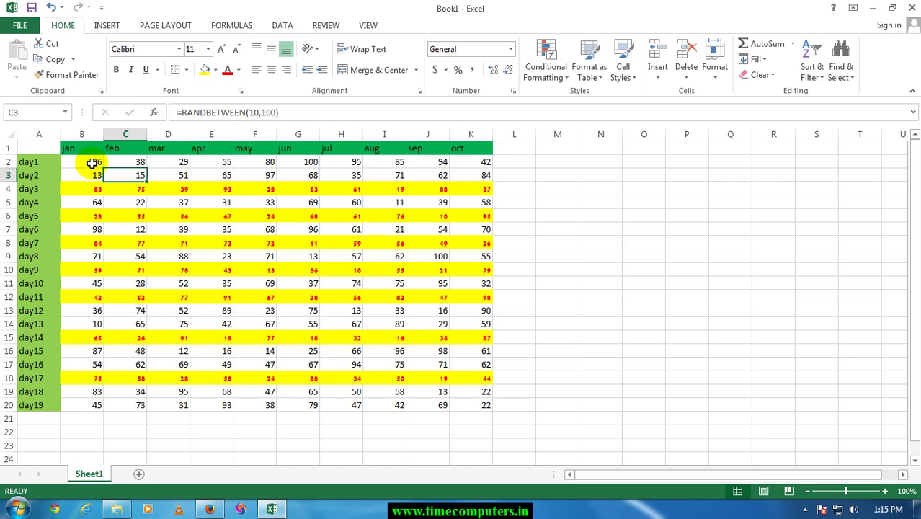
- Copy the B2:K20 number block, paste it back in place, recalculate, and open the paste options
{"action": "left_click_drag", "start_coordinate": [92, 163], "coordinate": [467, 405]}
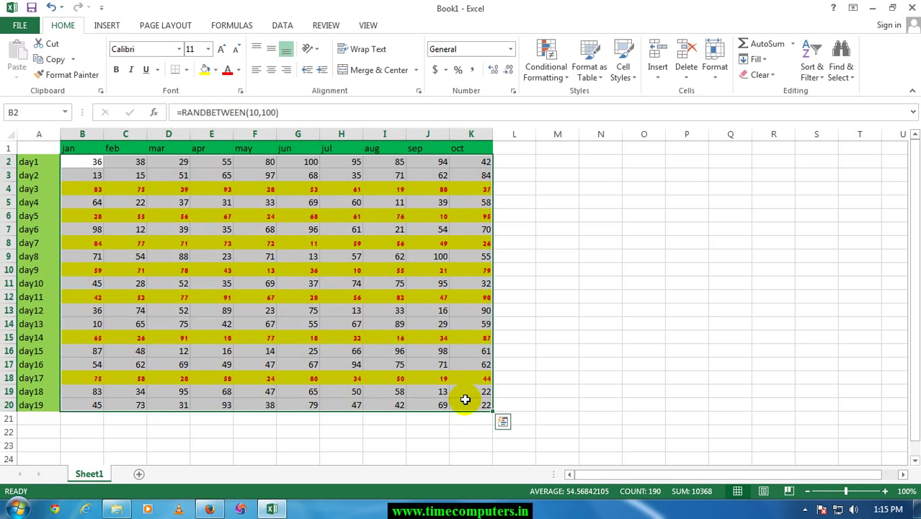
{"action": "key", "text": "ctrl+c"}
{"action": "key", "text": "ctrl+v"}
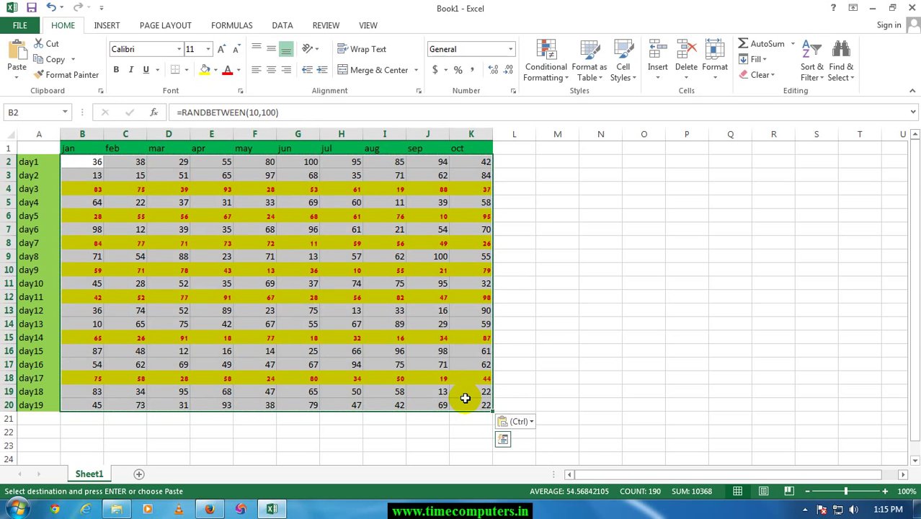
{"action": "key", "text": "F9"}
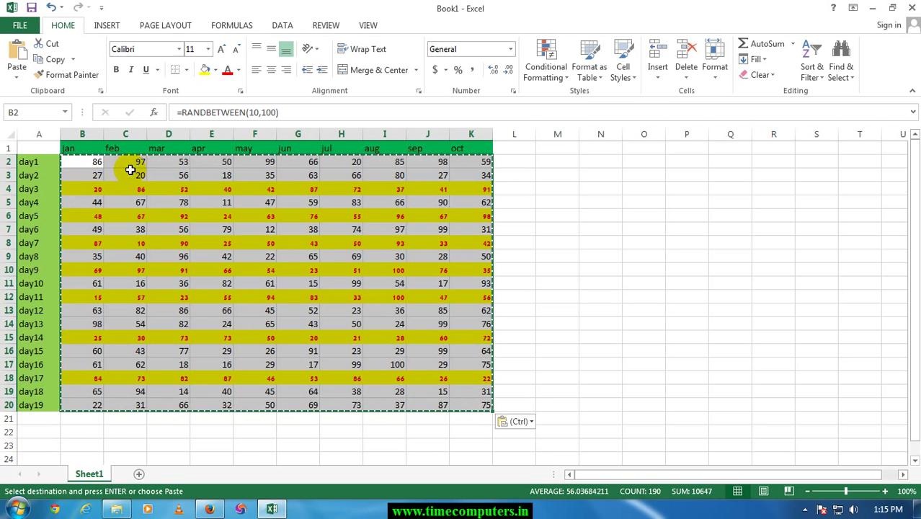
{"action": "left_click", "coordinate": [18, 78]}
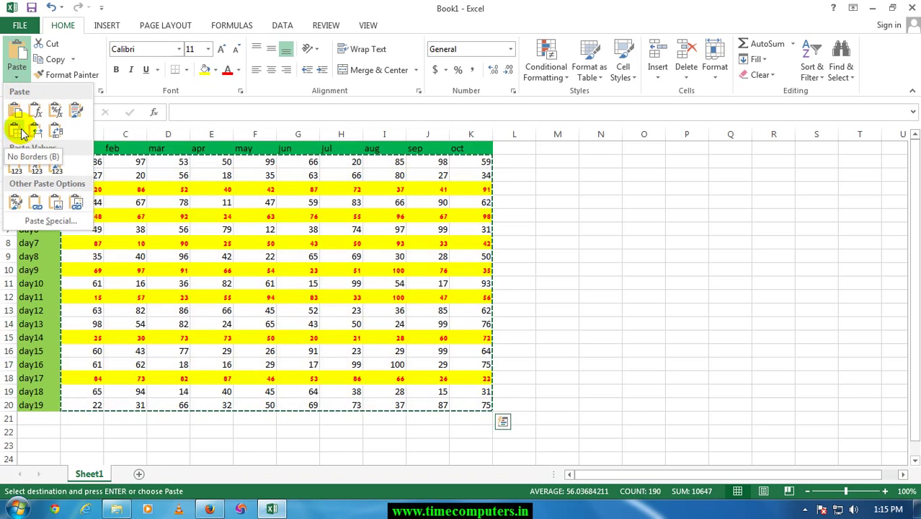
- Paste the copied range as values and inspect cells D5, E6, G7, F4, G4, E4 and D4
{"action": "left_click", "coordinate": [15, 166]}
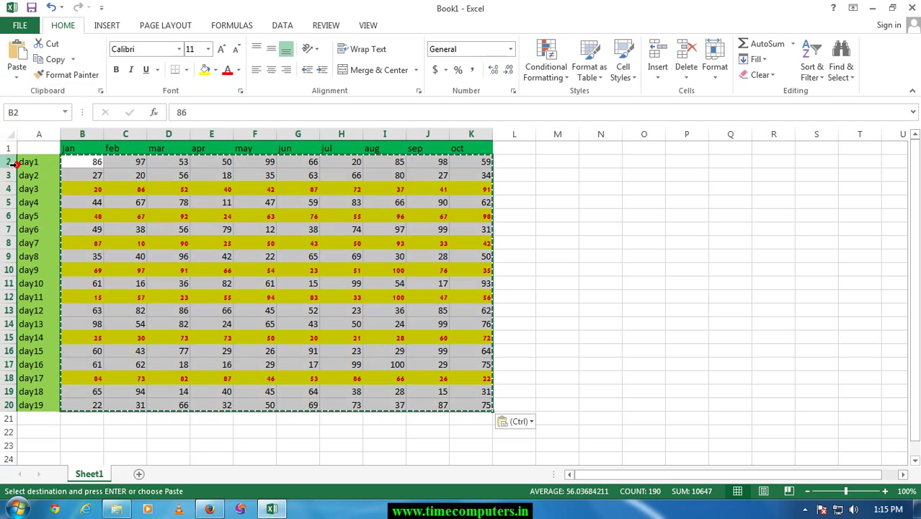
{"action": "left_click", "coordinate": [149, 201]}
{"action": "left_click", "coordinate": [211, 215]}
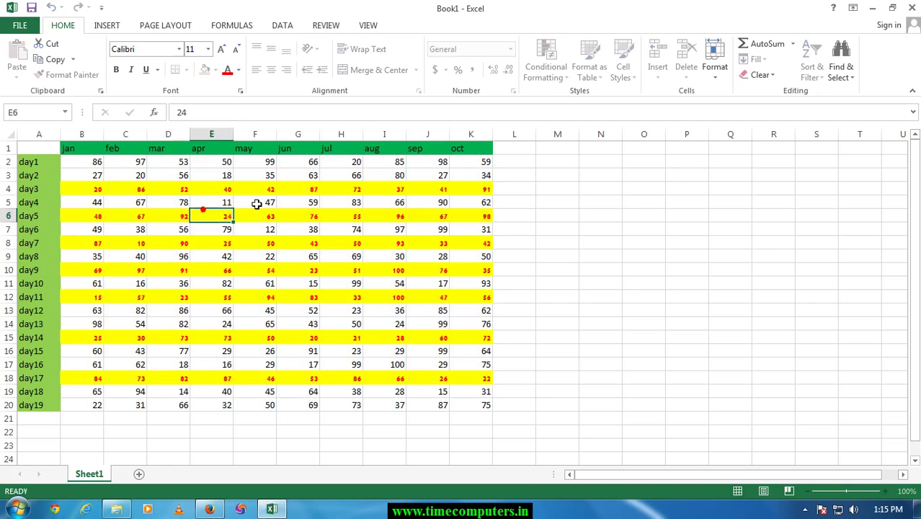
{"action": "left_click", "coordinate": [294, 225]}
{"action": "left_click", "coordinate": [245, 190]}
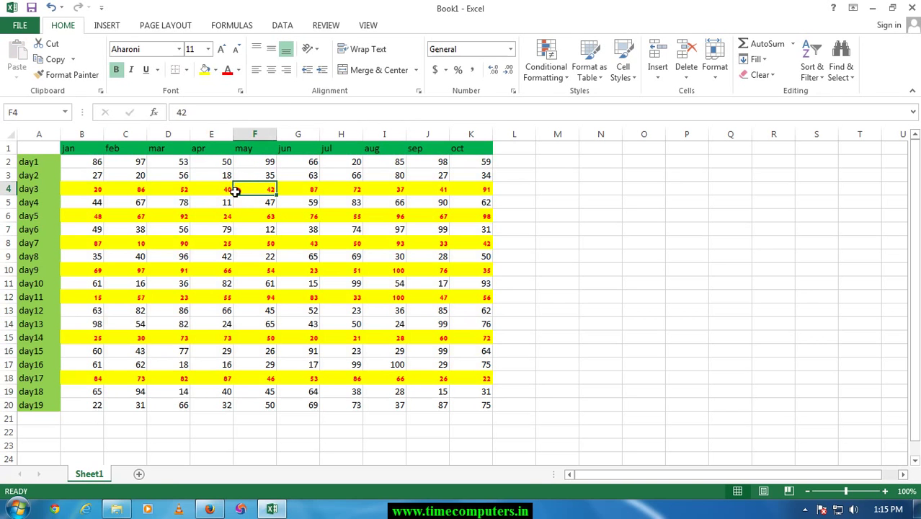
{"action": "left_click", "coordinate": [310, 189]}
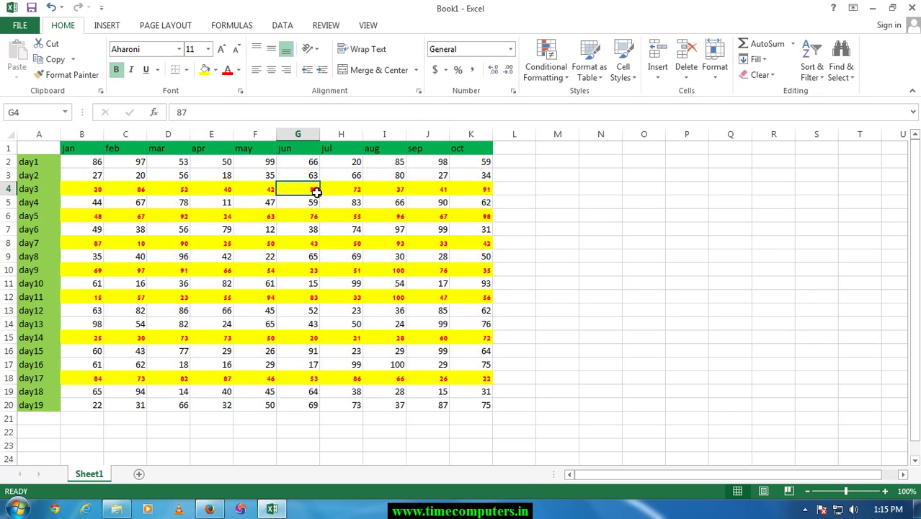
{"action": "left_click", "coordinate": [182, 112]}
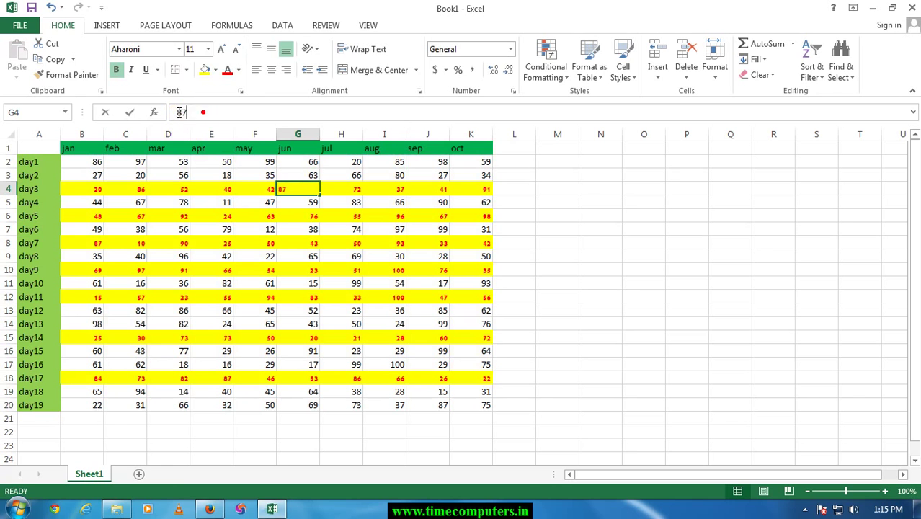
{"action": "left_click", "coordinate": [211, 189]}
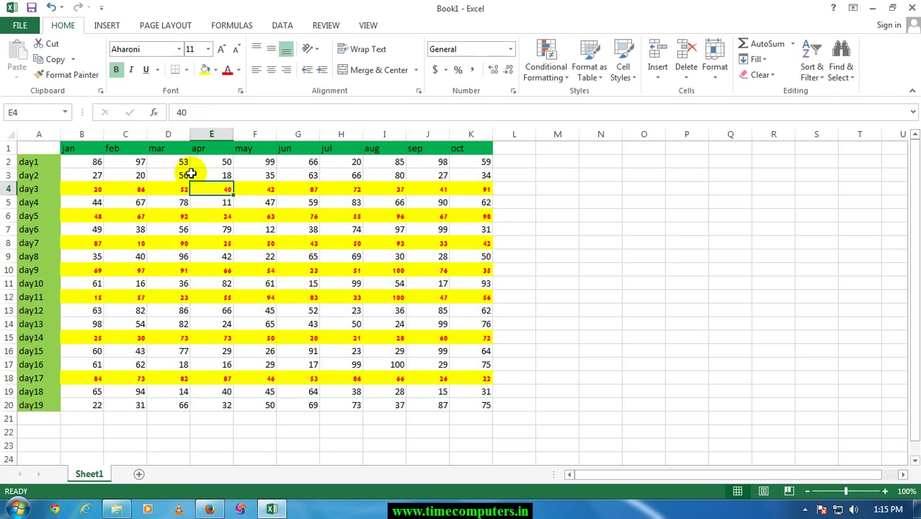
{"action": "left_click", "coordinate": [172, 186]}
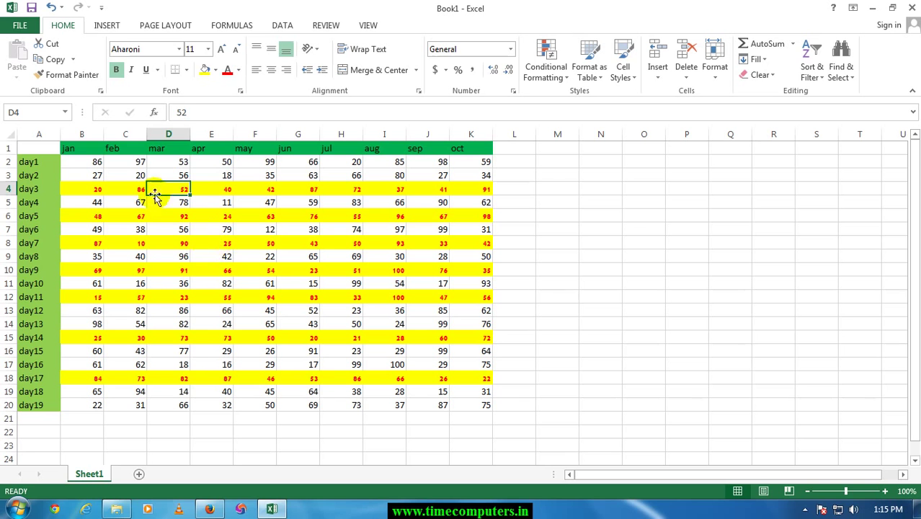
- Change C2 to 66, then undo the change and select cell D5
{"action": "left_click", "coordinate": [135, 164]}
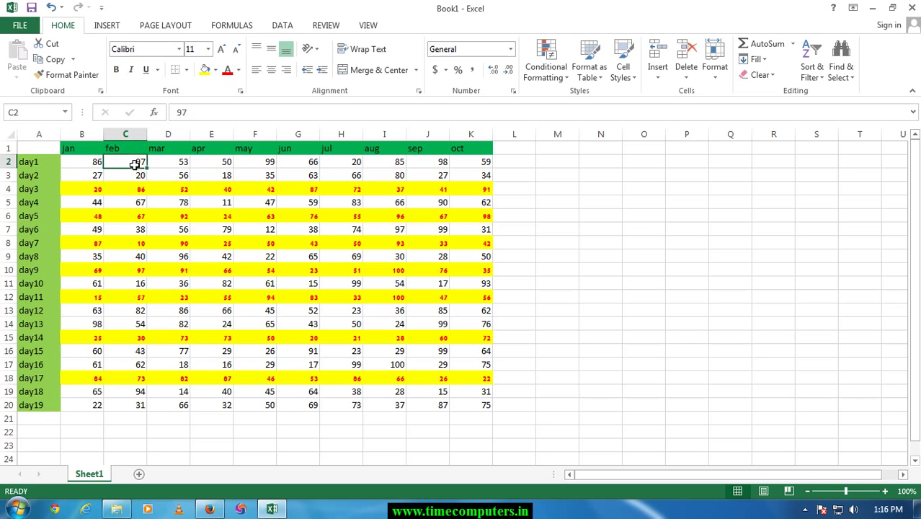
{"action": "type", "text": "6"}
{"action": "left_click", "coordinate": [219, 210]}
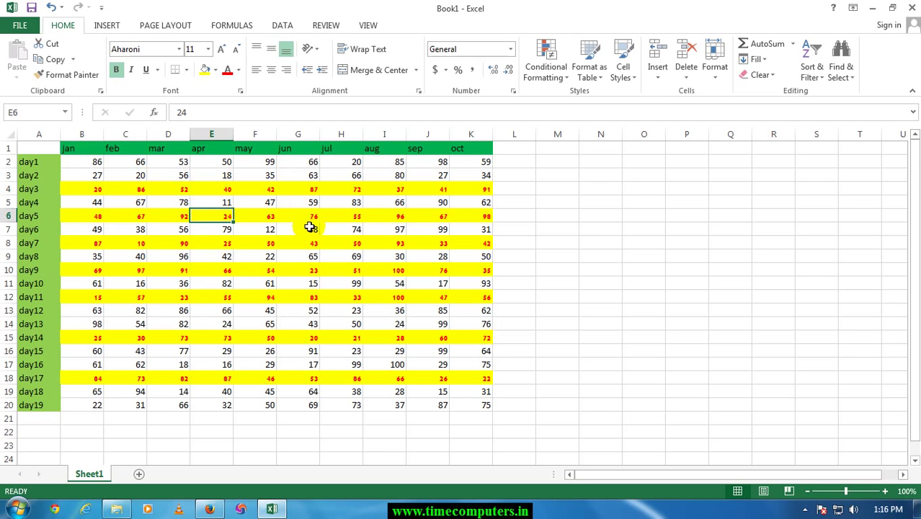
{"action": "key", "text": "ctrl+z"}
{"action": "left_click", "coordinate": [297, 175]}
{"action": "left_click", "coordinate": [169, 202]}
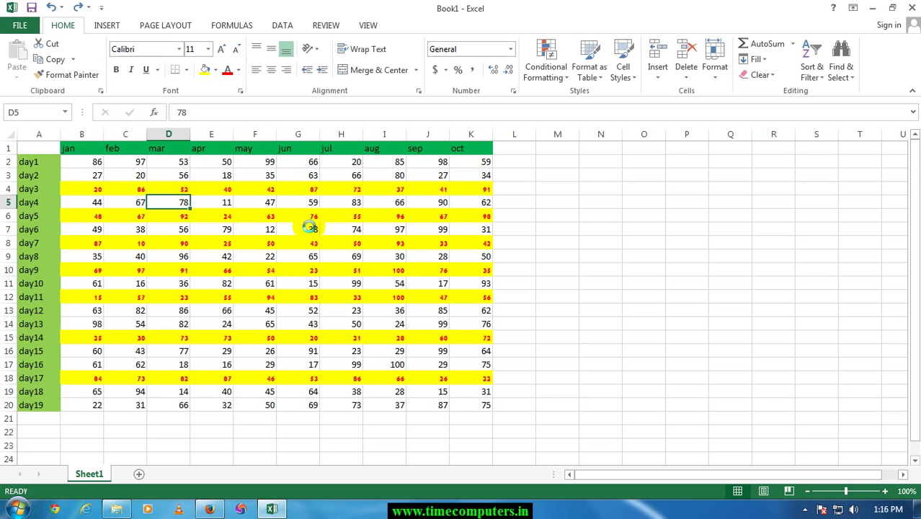
{"action": "key", "text": "ctrl+c"}
- Restore the RANDBETWEEN formulas, then enter 77 in B2 to reshuffle the numbers
{"action": "key", "text": "Return"}
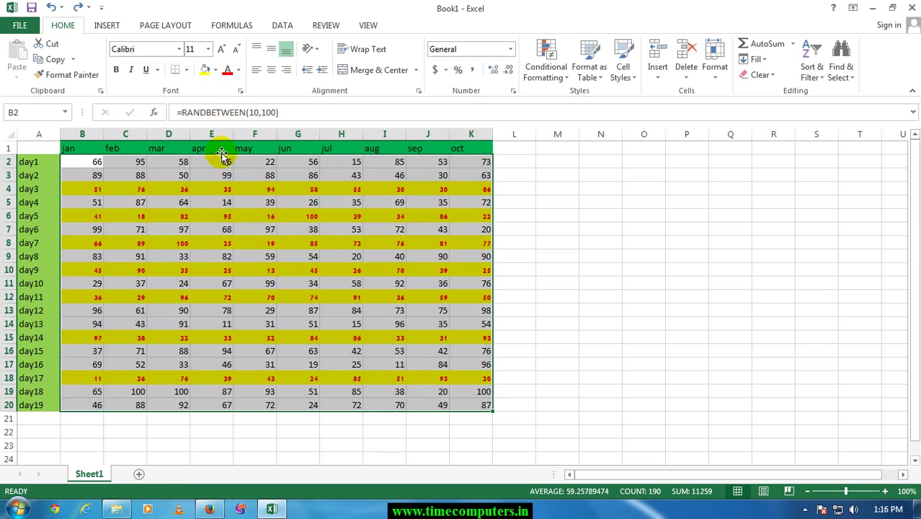
{"action": "left_click", "coordinate": [214, 185]}
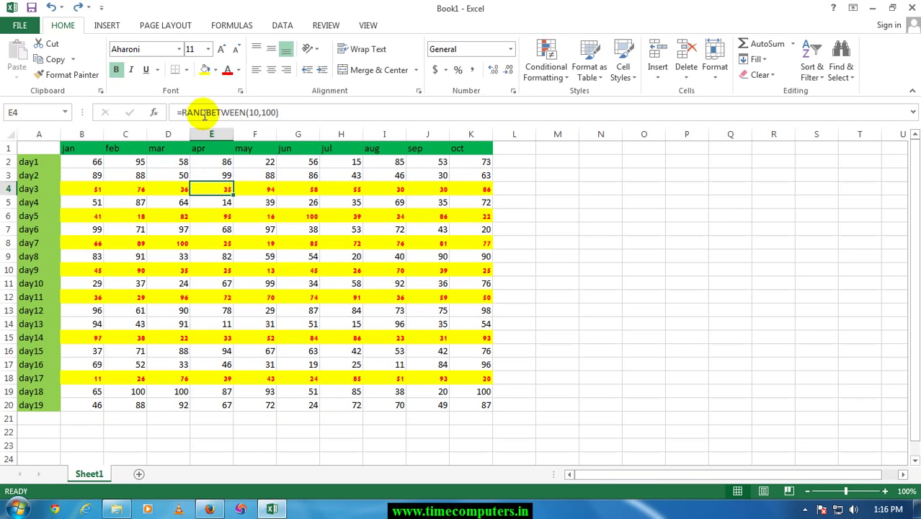
{"action": "left_click", "coordinate": [100, 165]}
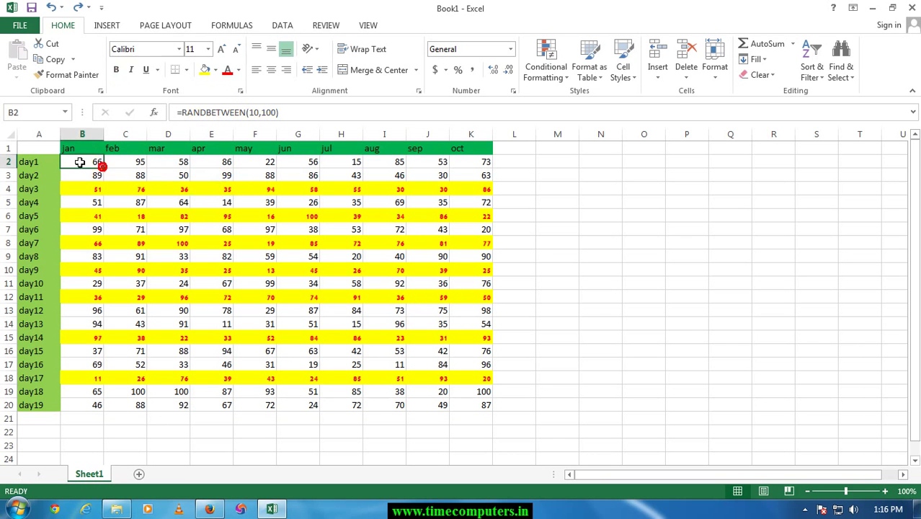
{"action": "type", "text": "77"}
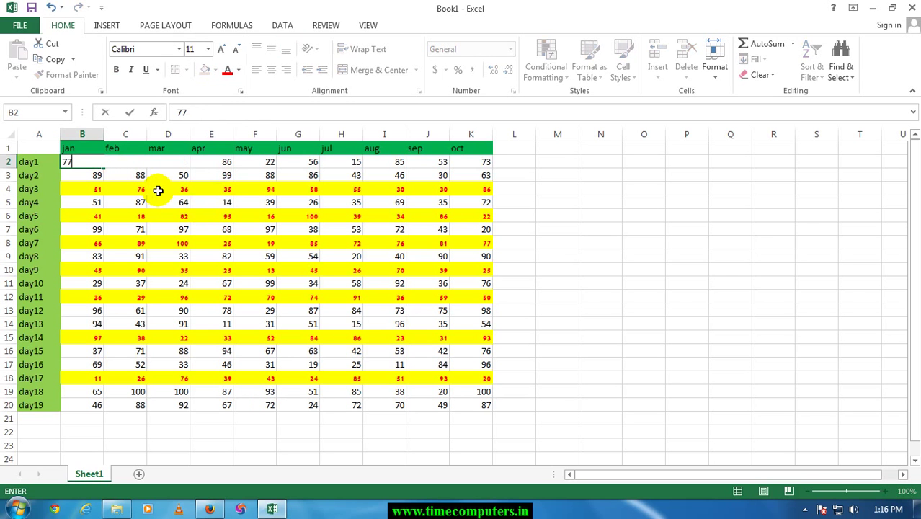
{"action": "left_click", "coordinate": [156, 194]}
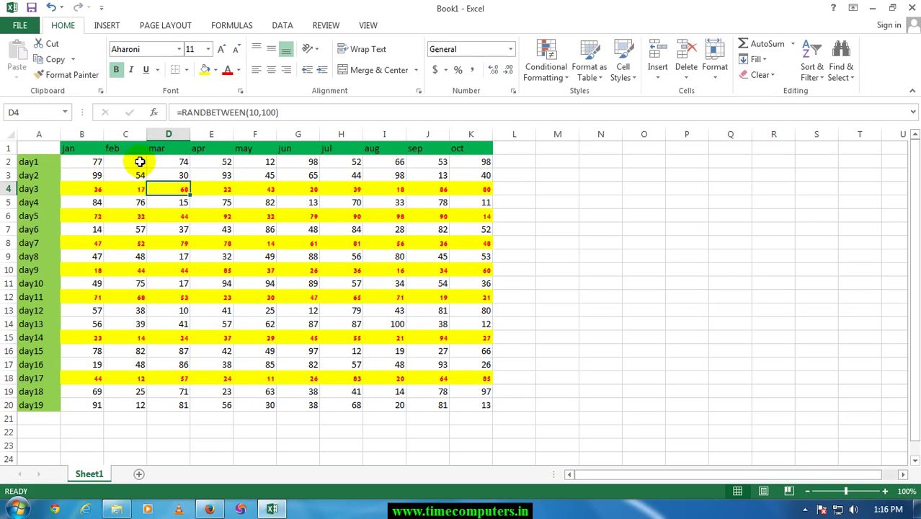
- Undo the 77 entry in B2, check D5's formula, and select the B2:K20 table
{"action": "left_click", "coordinate": [97, 162]}
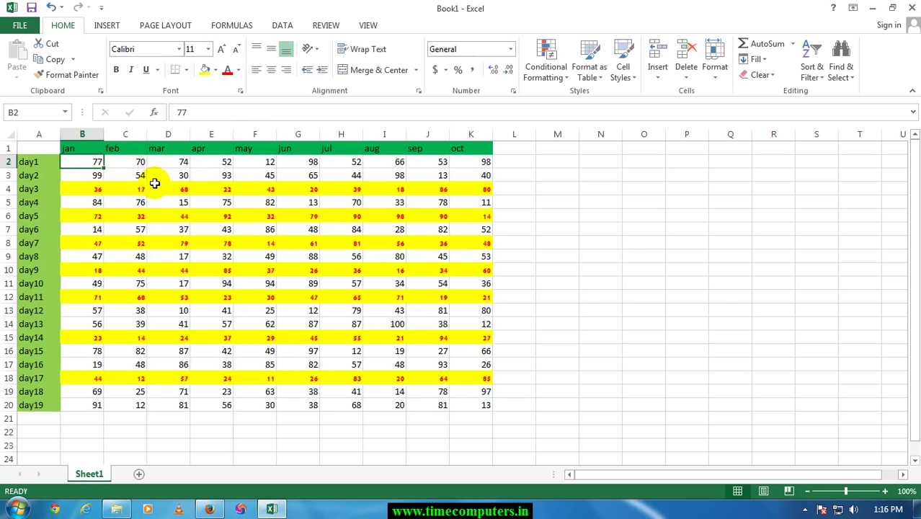
{"action": "key", "text": "ctrl+z"}
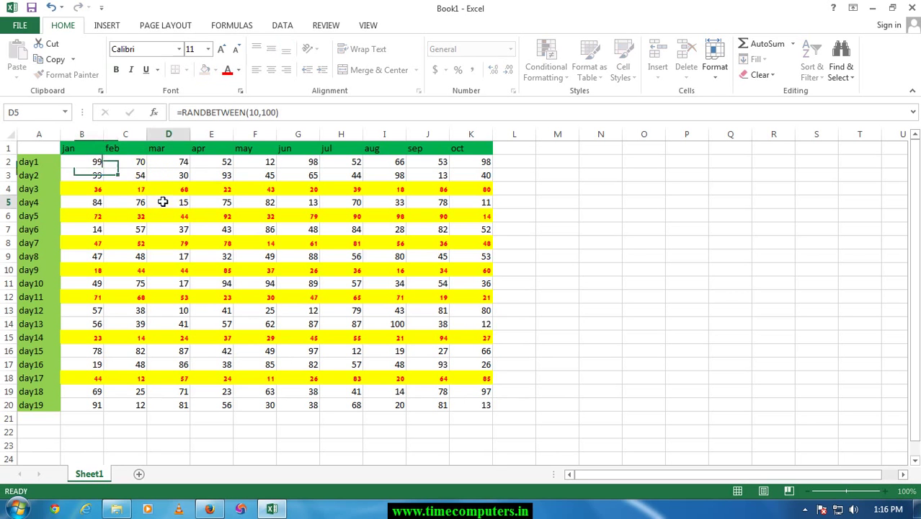
{"action": "left_click", "coordinate": [160, 201]}
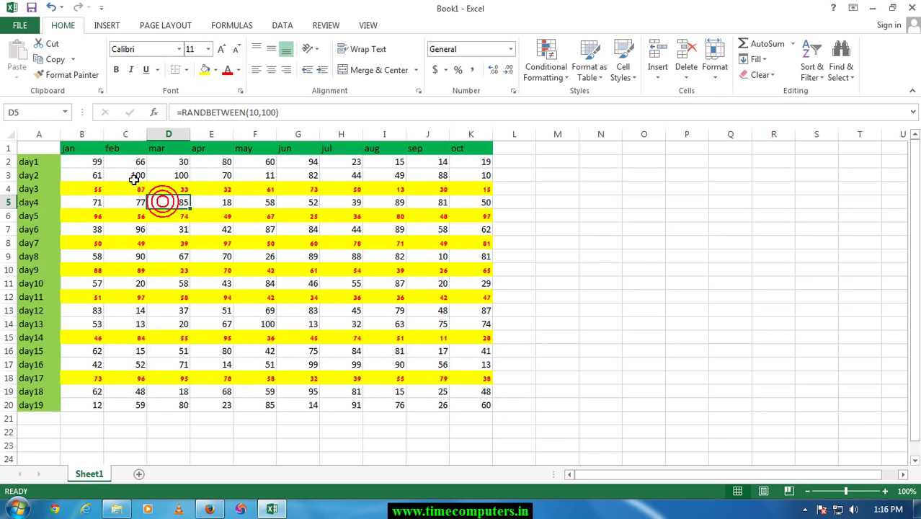
{"action": "left_click", "coordinate": [89, 164]}
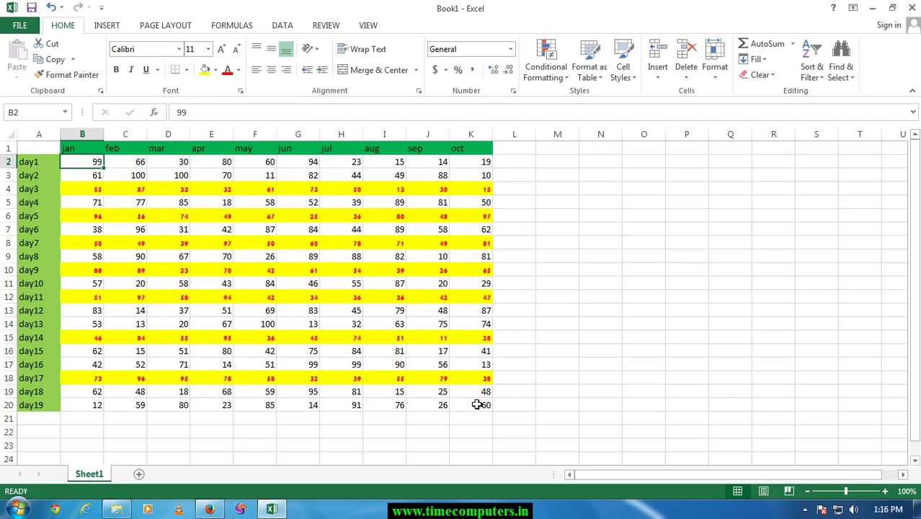
{"action": "left_click", "coordinate": [477, 405], "text": "shift"}
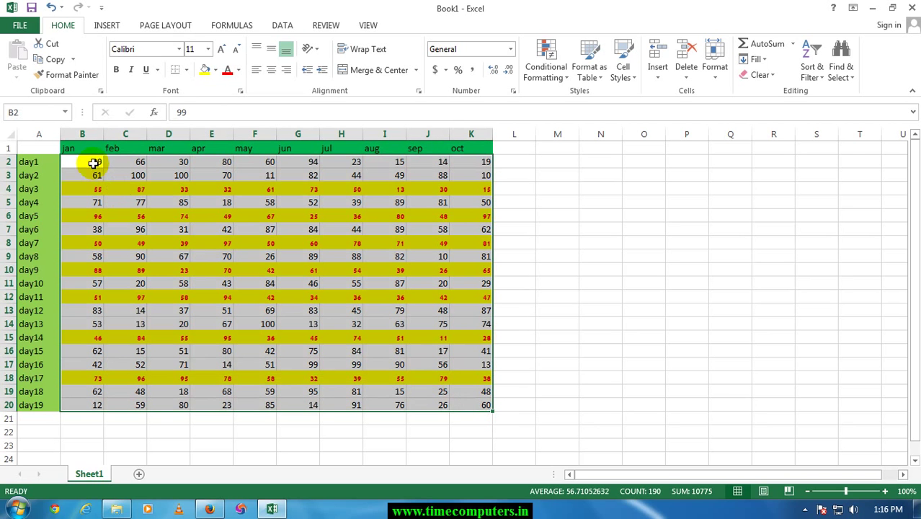
- Copy B2:K20 and paste it back over itself as values only
{"action": "key", "text": "ctrl+c"}
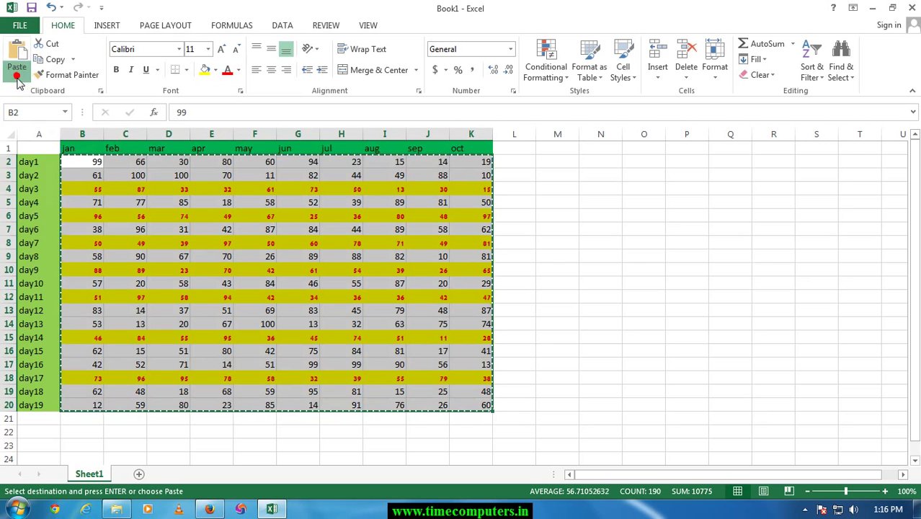
{"action": "left_click", "coordinate": [17, 78]}
{"action": "left_click", "coordinate": [16, 170]}
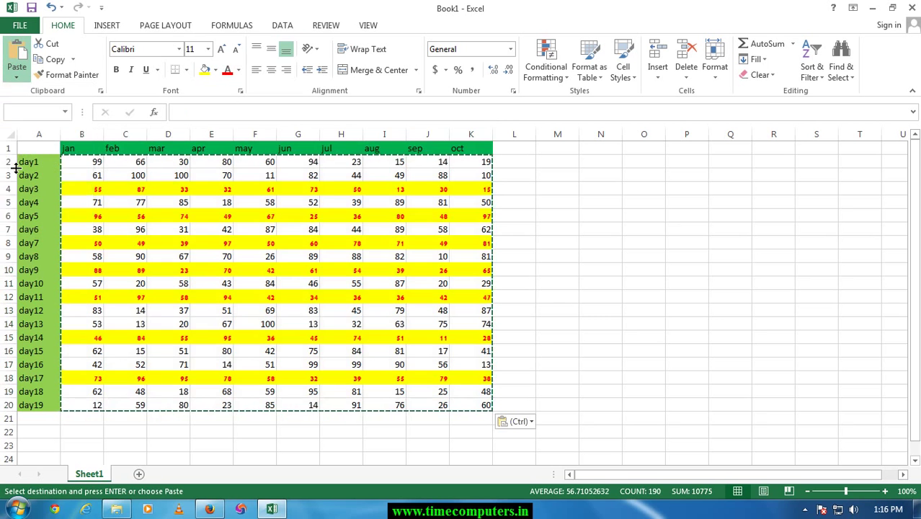
- Check that cell F7 now holds a plain number instead of a RANDBETWEEN formula, leaving it unchanged
{"action": "left_click", "coordinate": [250, 232]}
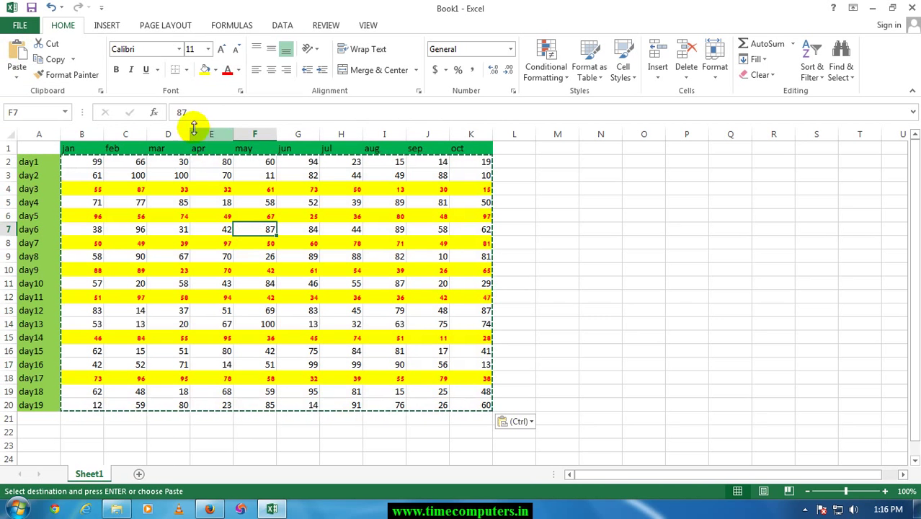
{"action": "double_click", "coordinate": [240, 230]}
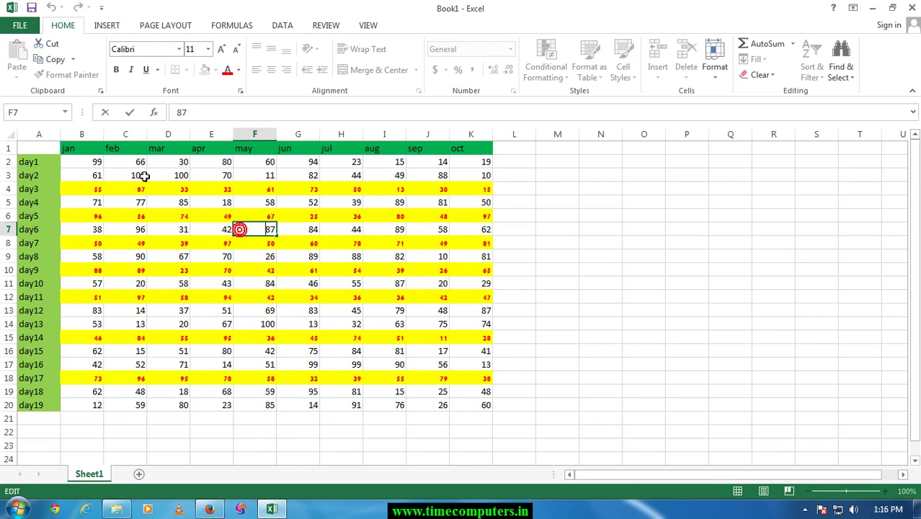
{"action": "left_click", "coordinate": [356, 242]}
{"action": "left_click", "coordinate": [411, 257]}
{"action": "left_click", "coordinate": [555, 298]}
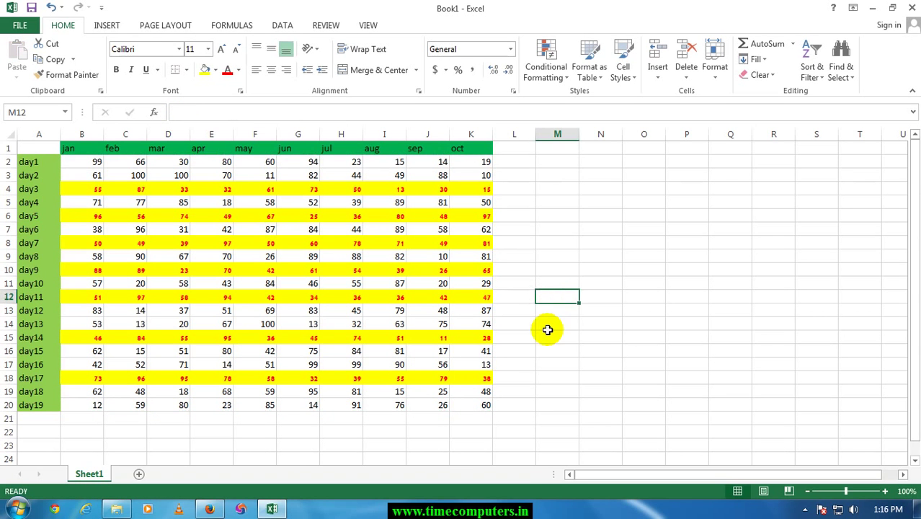